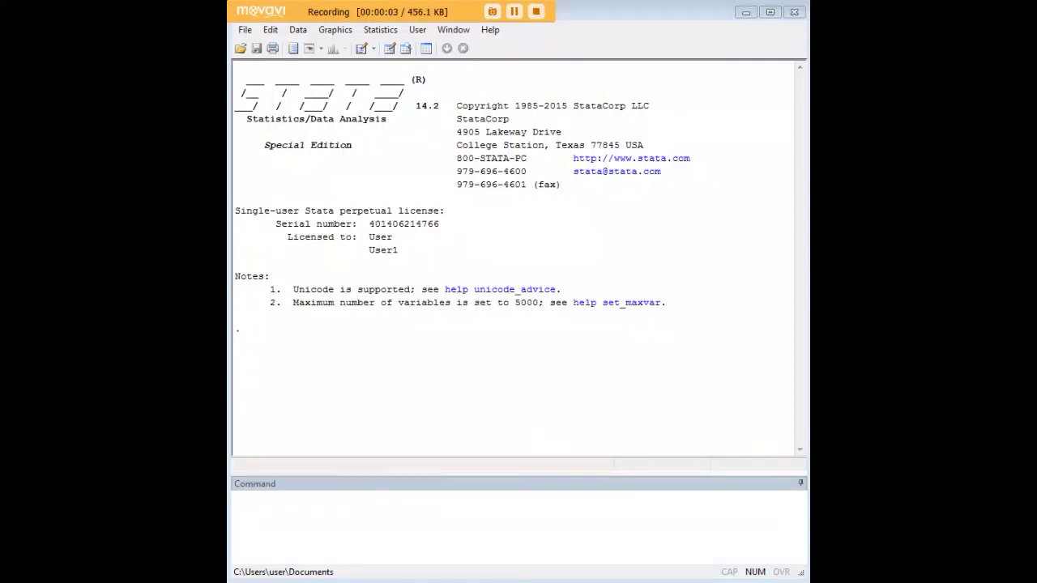
- Load the nlsw88 dataset with webuse nlsw88 and point out its name in the output
click(715, 504)
text(webuse nlsw88)
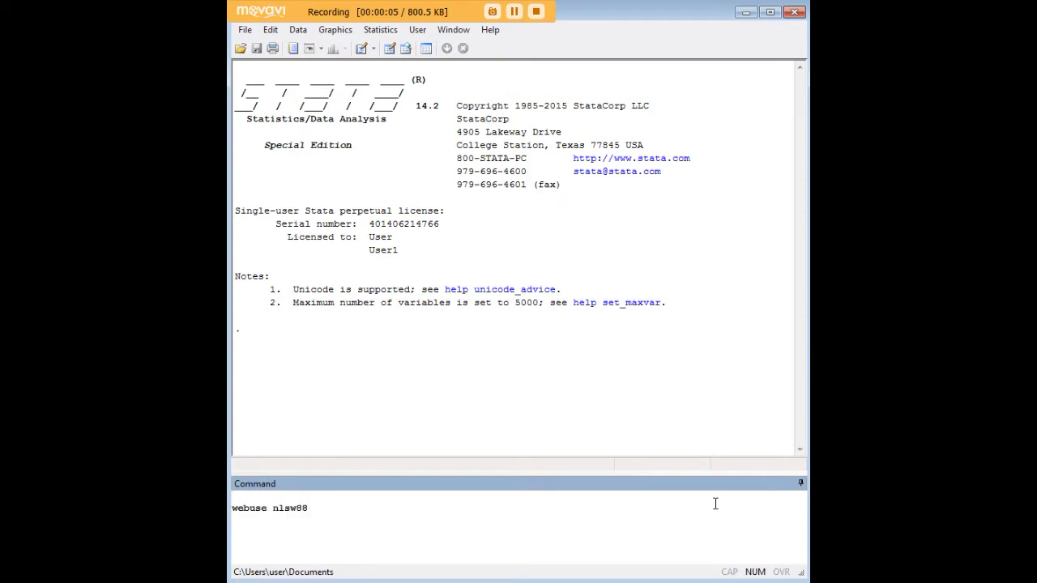
key(Delete)
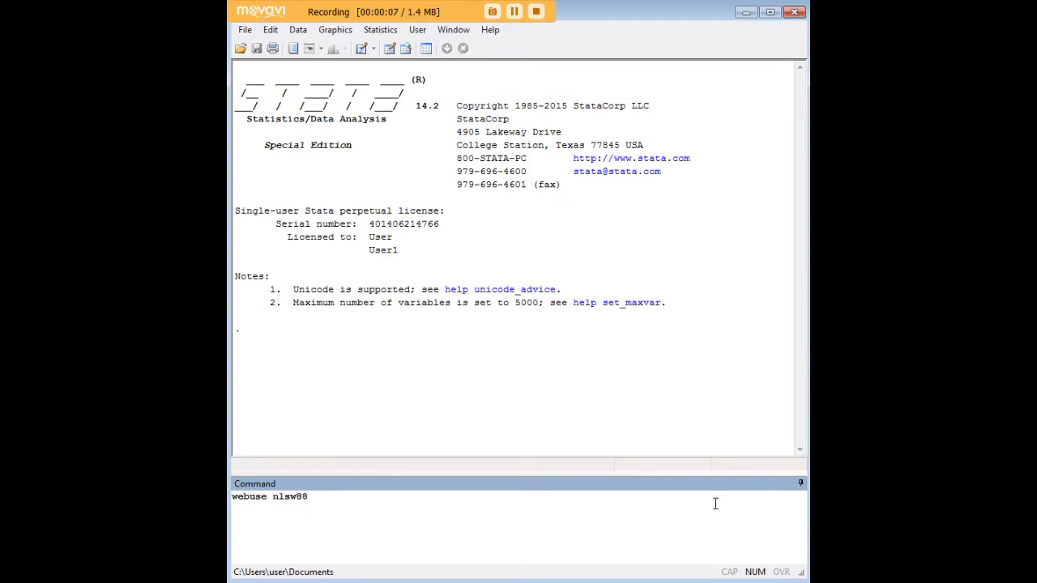
key(Return)
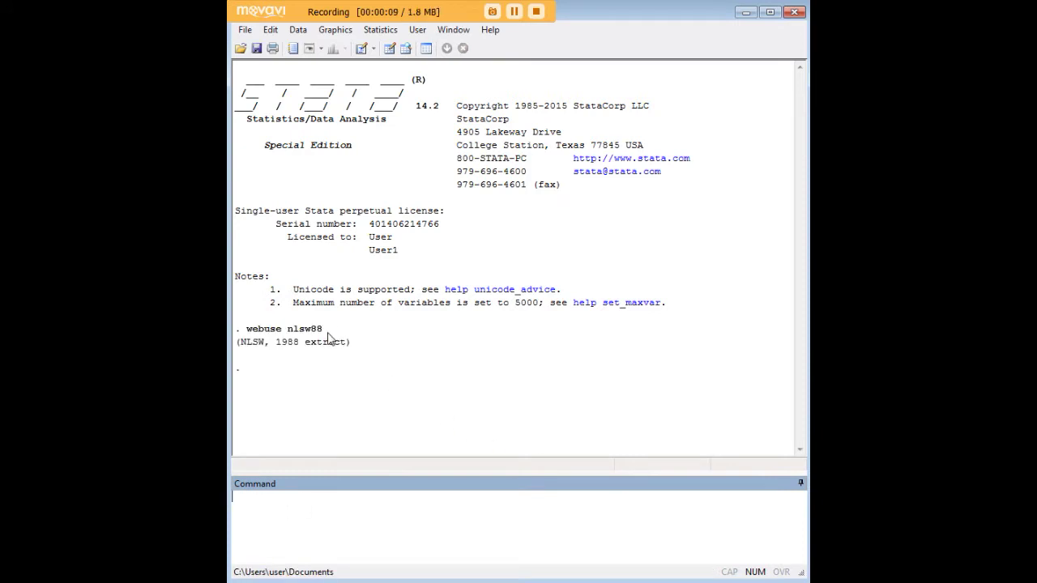
drag(322, 329, 251, 336)
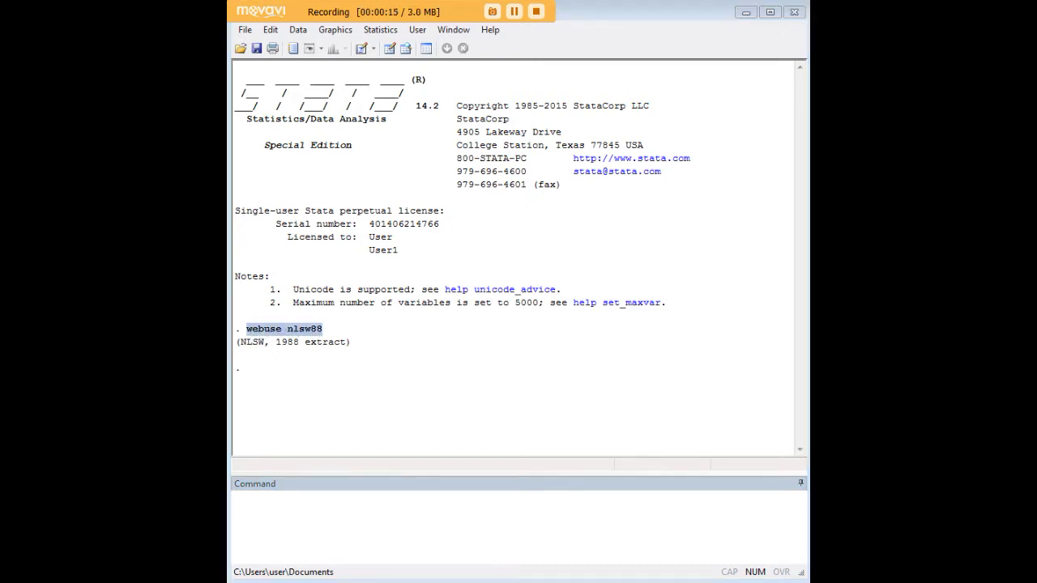
click(676, 514)
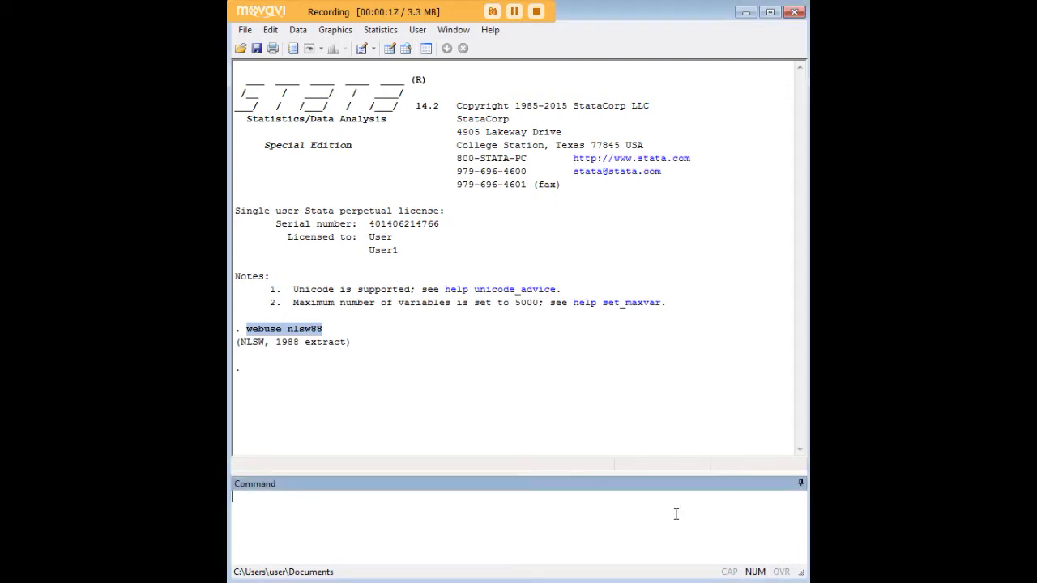
- Run egen racemar = group(race married), label, then view the dataset with edit
text(egen racemar = group(race married), label)
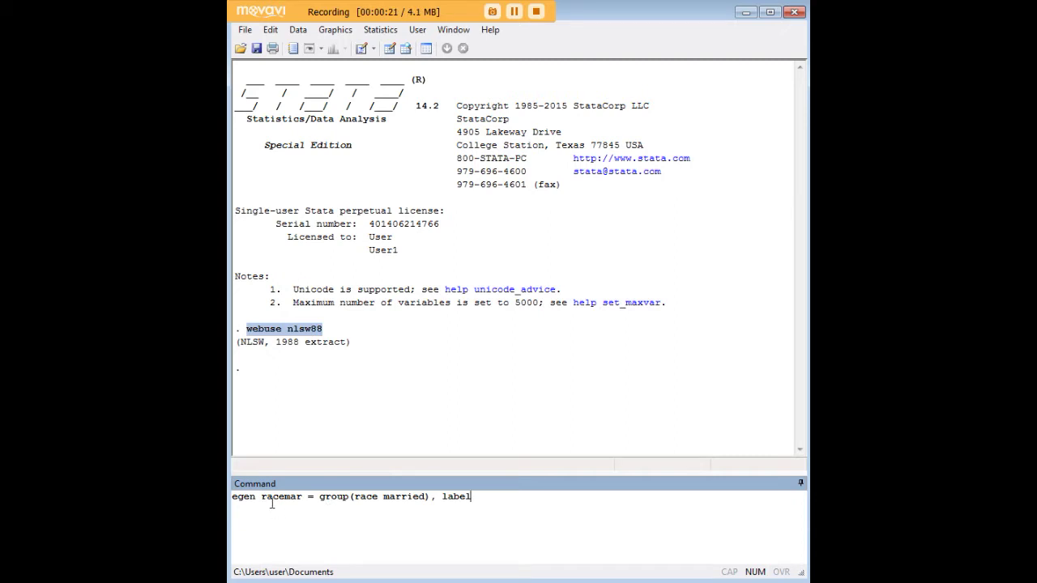
drag(263, 497, 346, 504)
drag(485, 499, 233, 485)
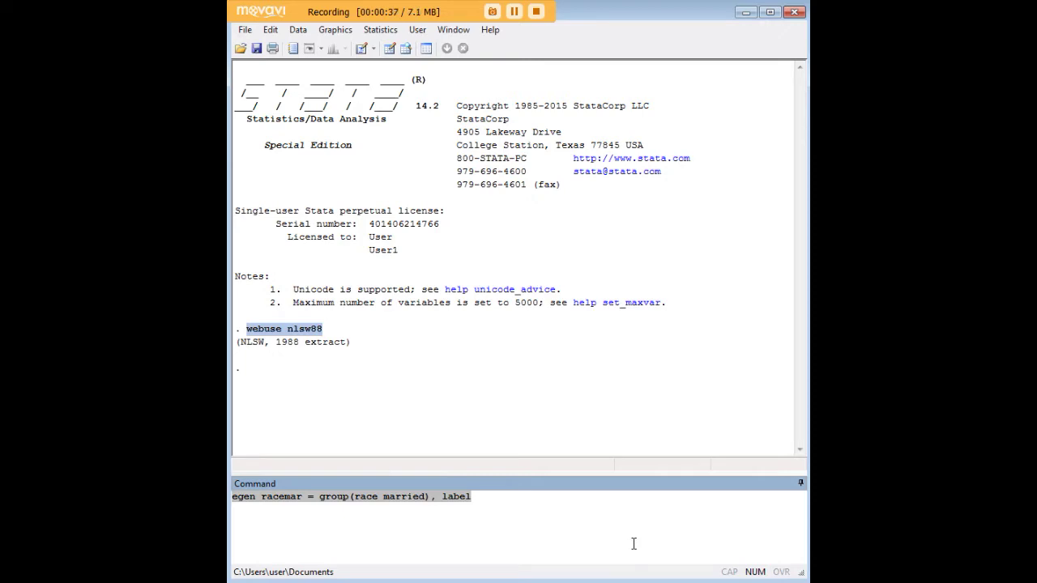
key(Return)
text(edi)
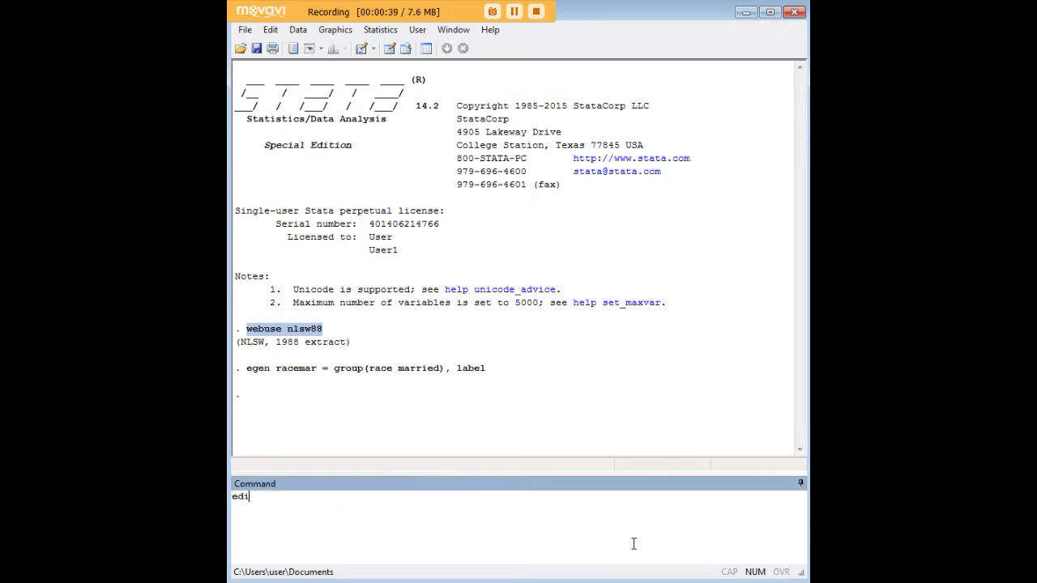
text(t)
key(Return)
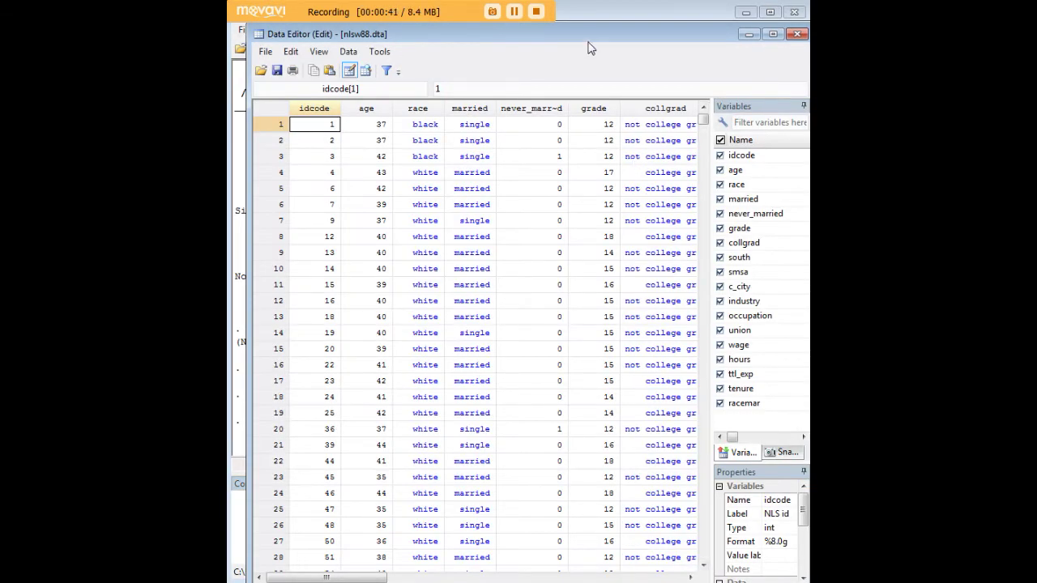
click(418, 120)
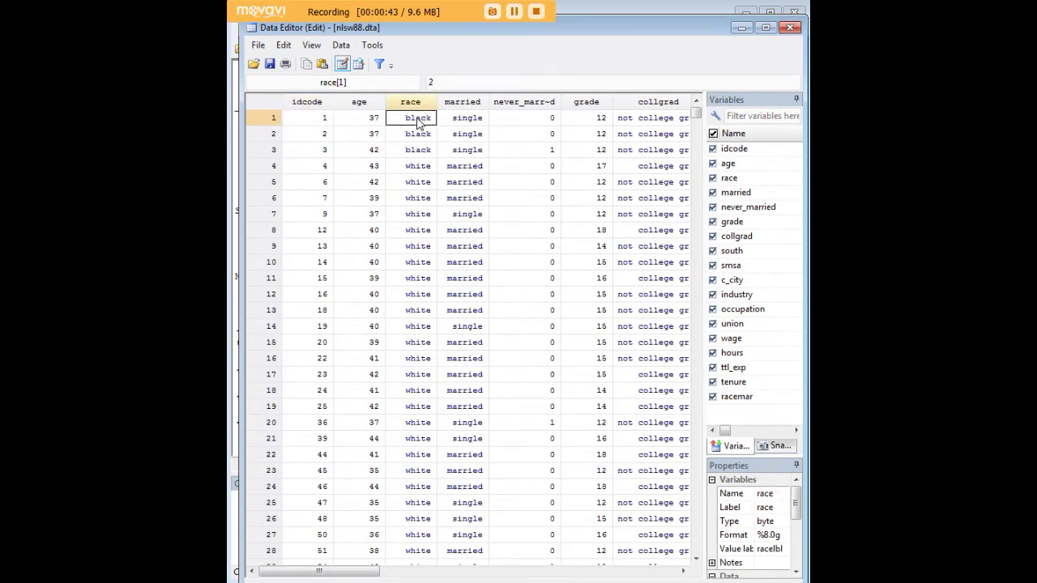
scroll(449, 345, down, 10)
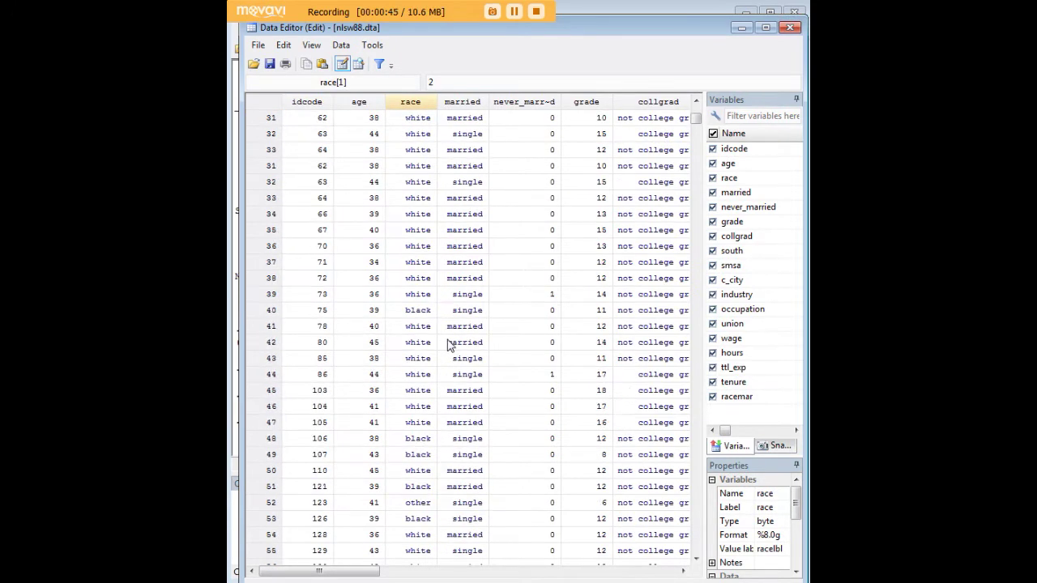
scroll(450, 344, up, 10)
click(466, 120)
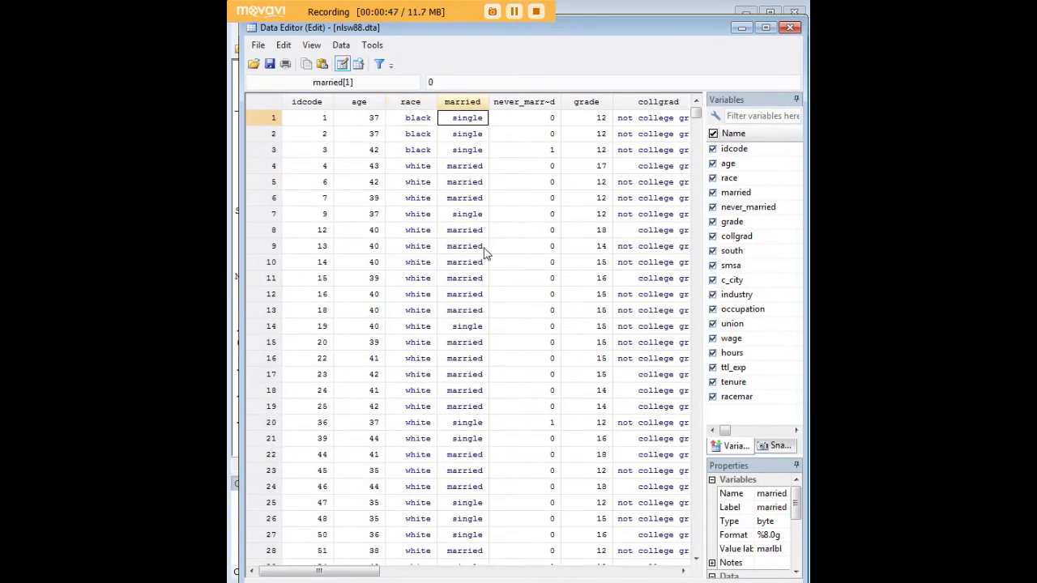
scroll(478, 267, down, 5)
scroll(484, 344, up, 5)
drag(360, 571, 618, 567)
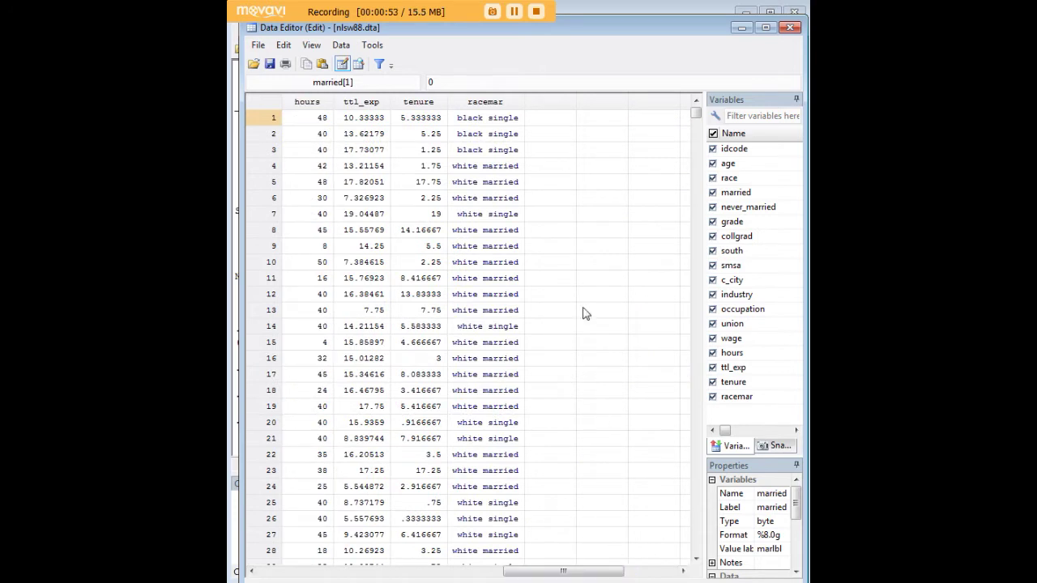
click(493, 102)
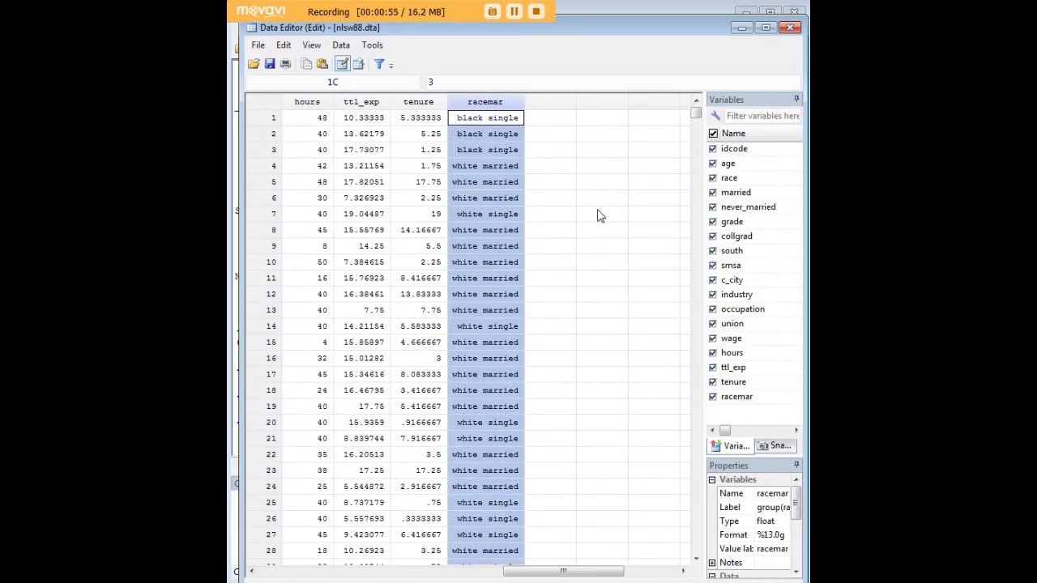
click(490, 121)
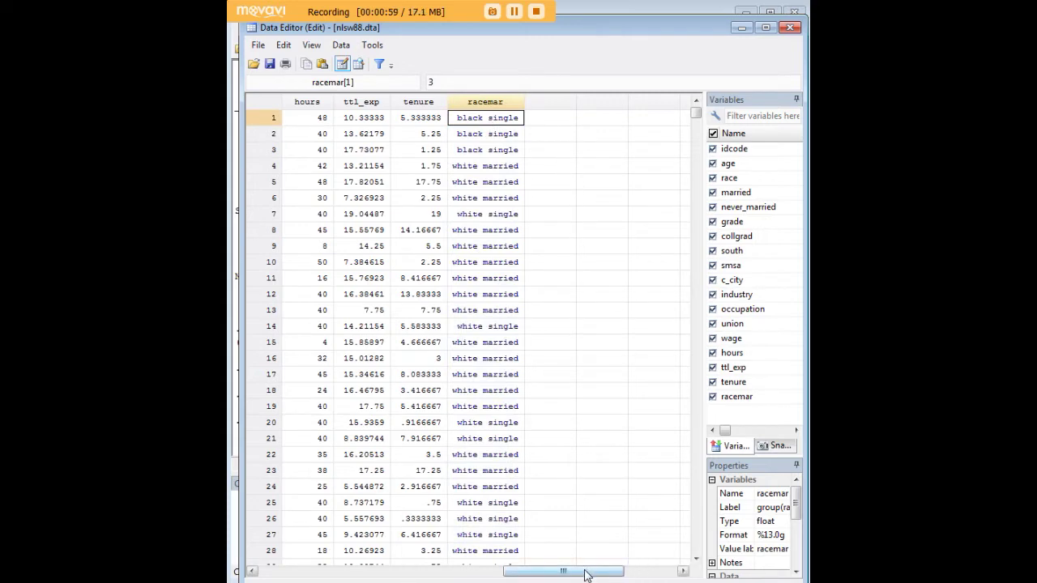
drag(586, 572, 563, 572)
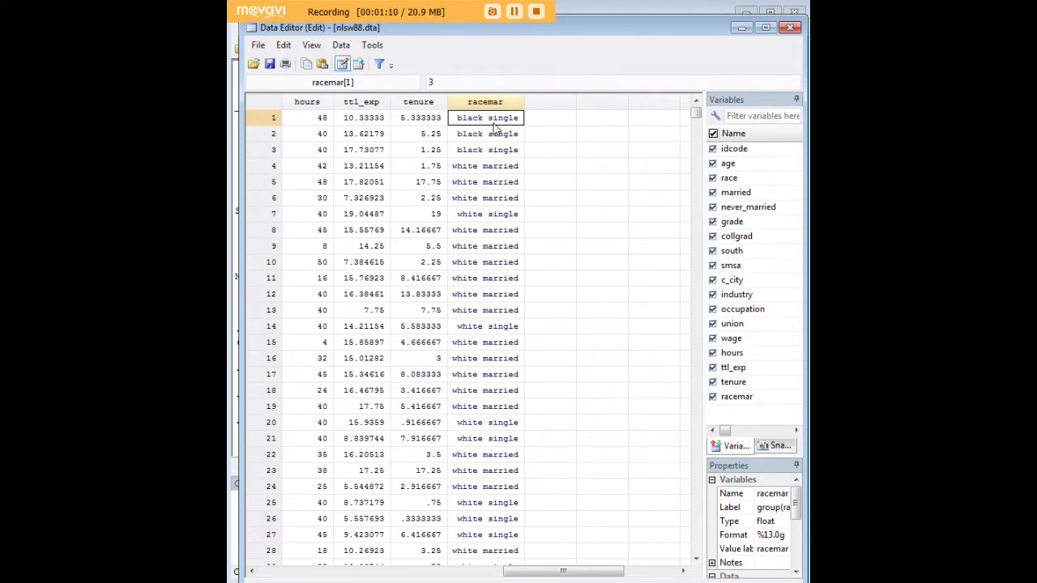
click(495, 138)
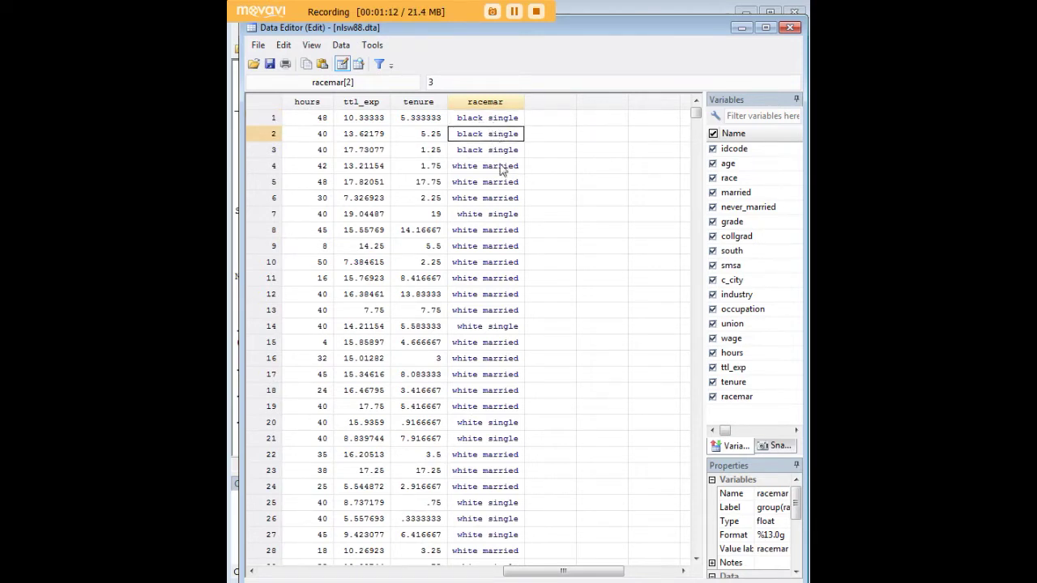
click(500, 168)
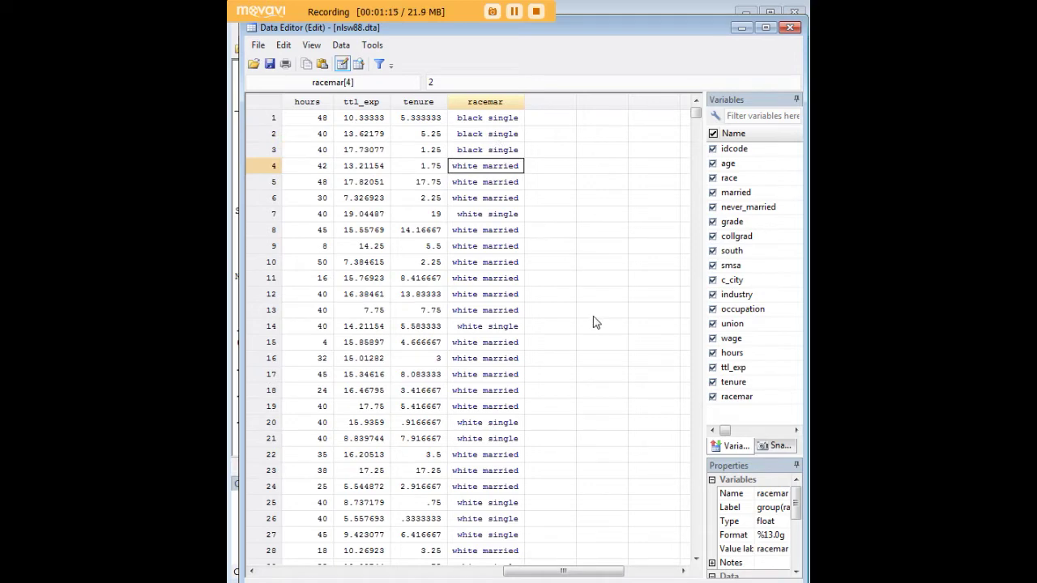
scroll(589, 324, down, 5)
scroll(589, 324, down, 10)
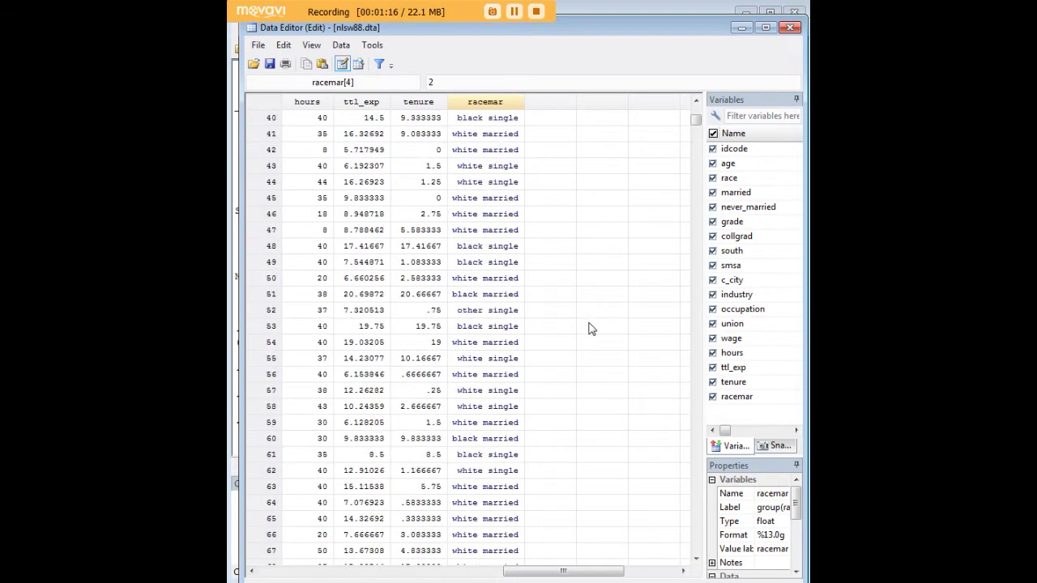
click(739, 30)
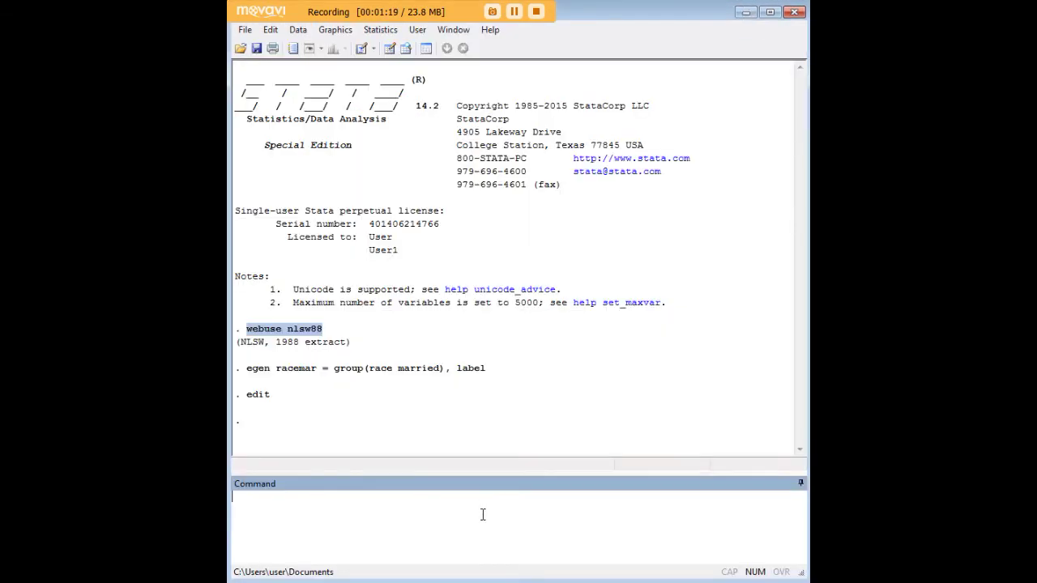
- Tabulate racemar, showing six groups totalling 2,246, and paste the by-racemar summarize wage command
text(tab racemar)
key(Return)
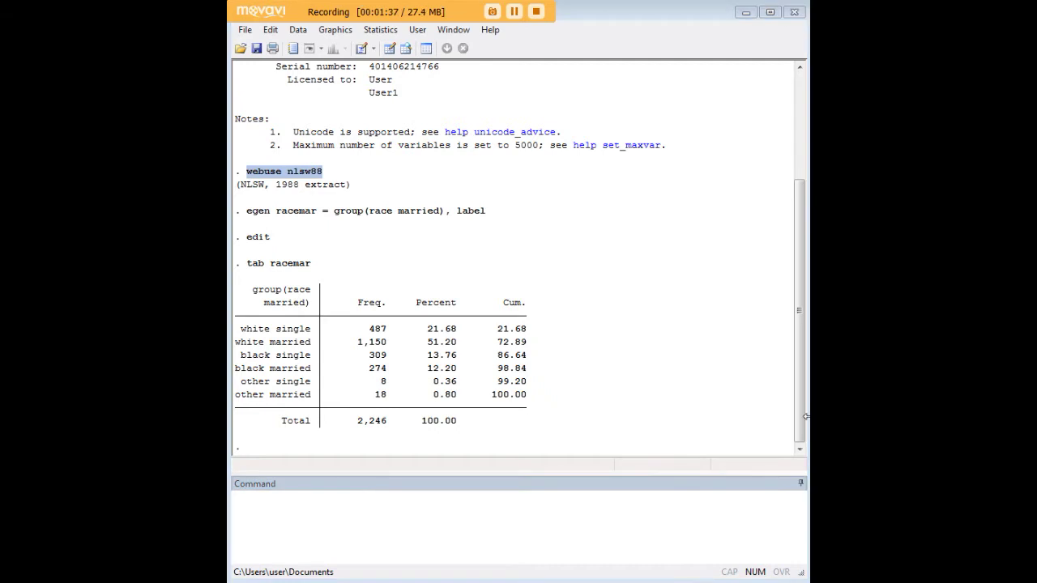
click(651, 516)
text(by racemar, sort: summarize wage)
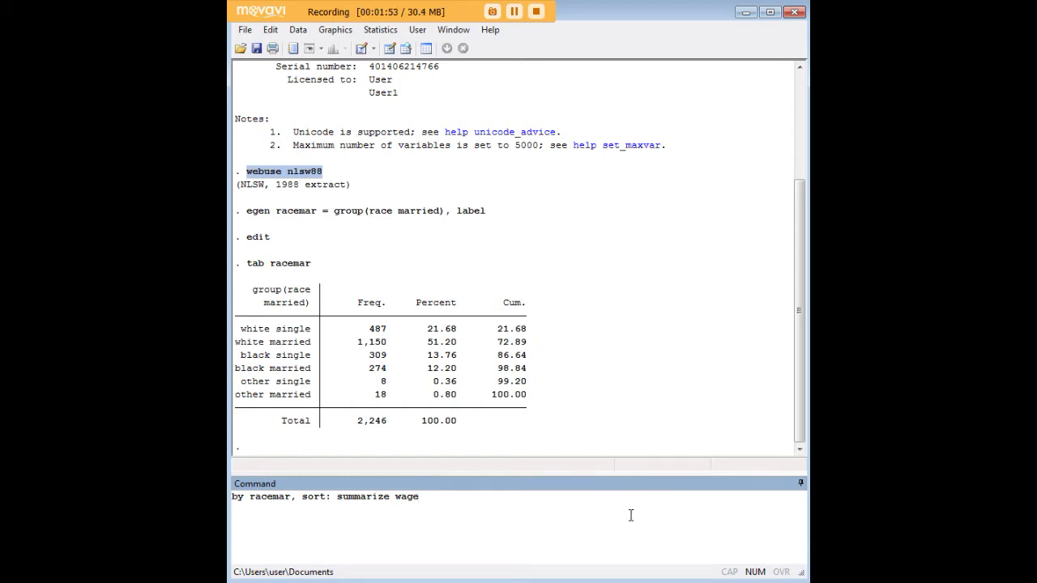
- Show all remaining wage summaries and highlight the parts of 'by racemar, sort: summarize wage'
key(Return)
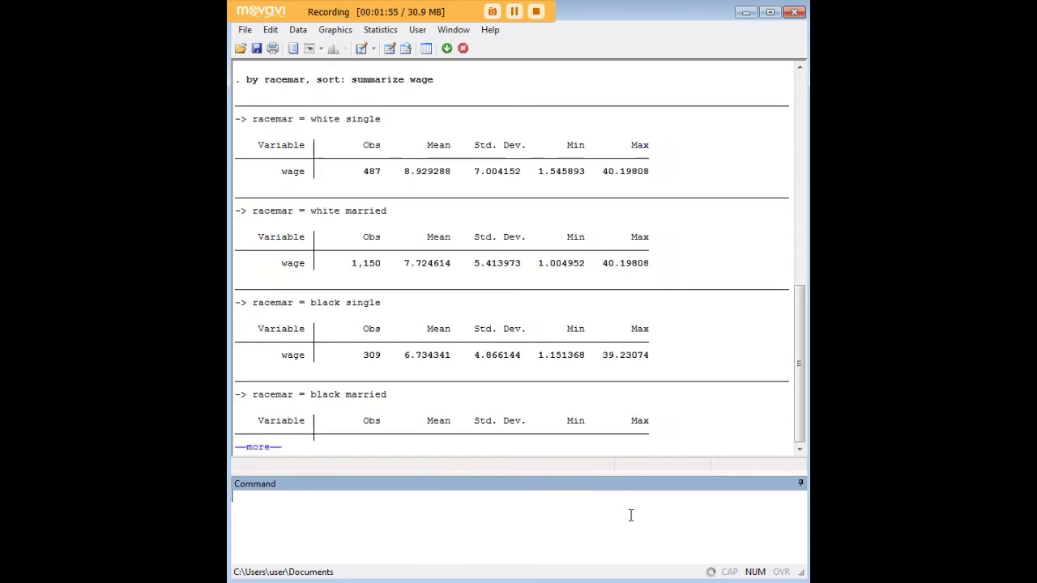
click(253, 447)
scroll(568, 336, up, 12)
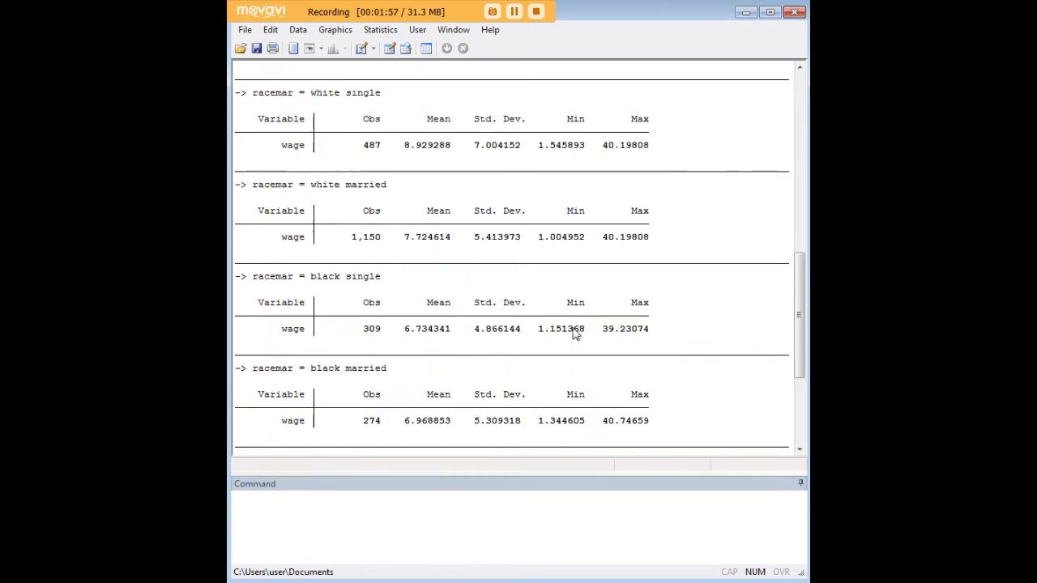
scroll(510, 372, down, 3)
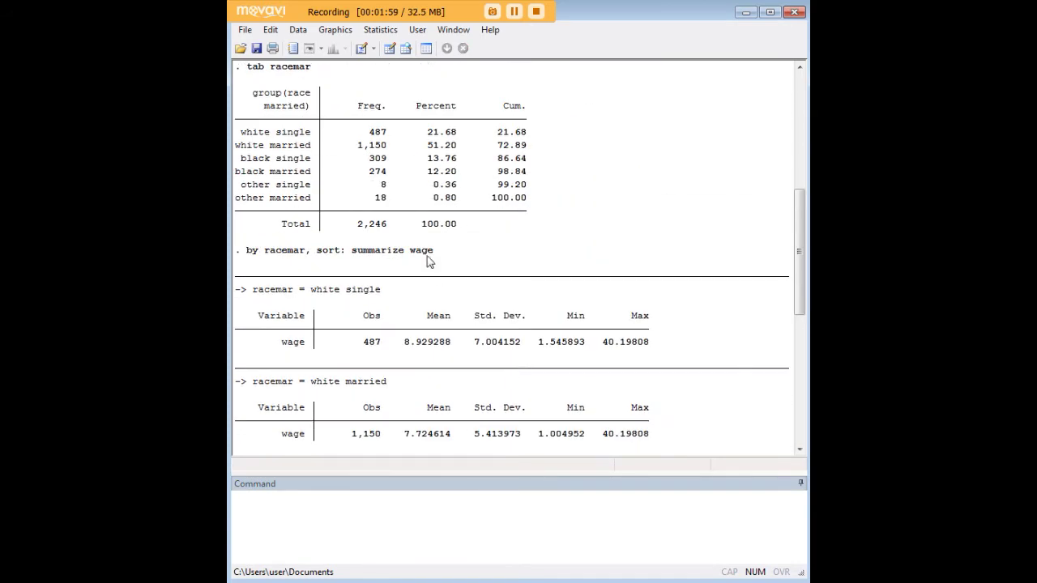
drag(434, 251, 363, 255)
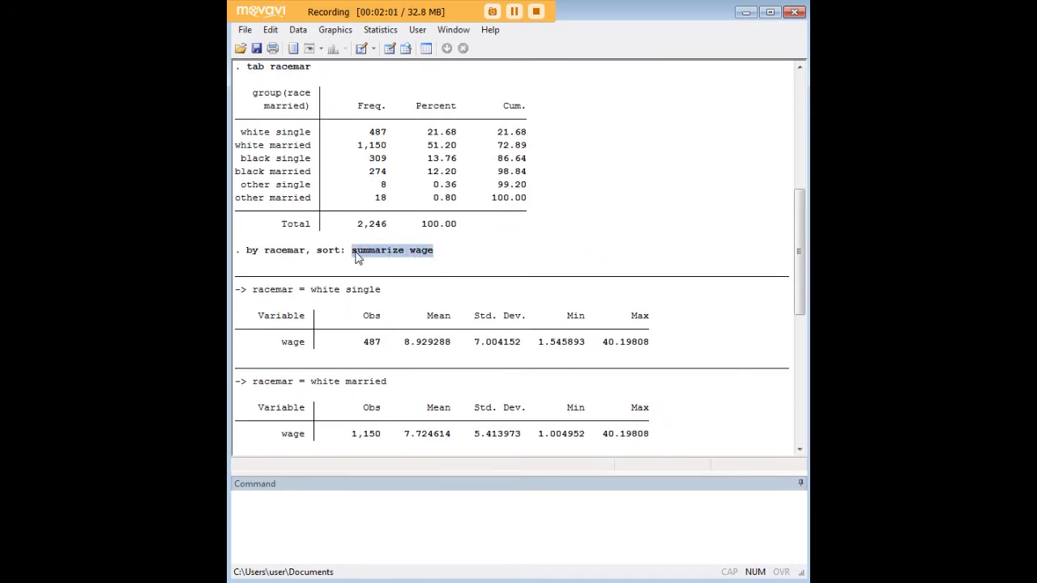
click(435, 257)
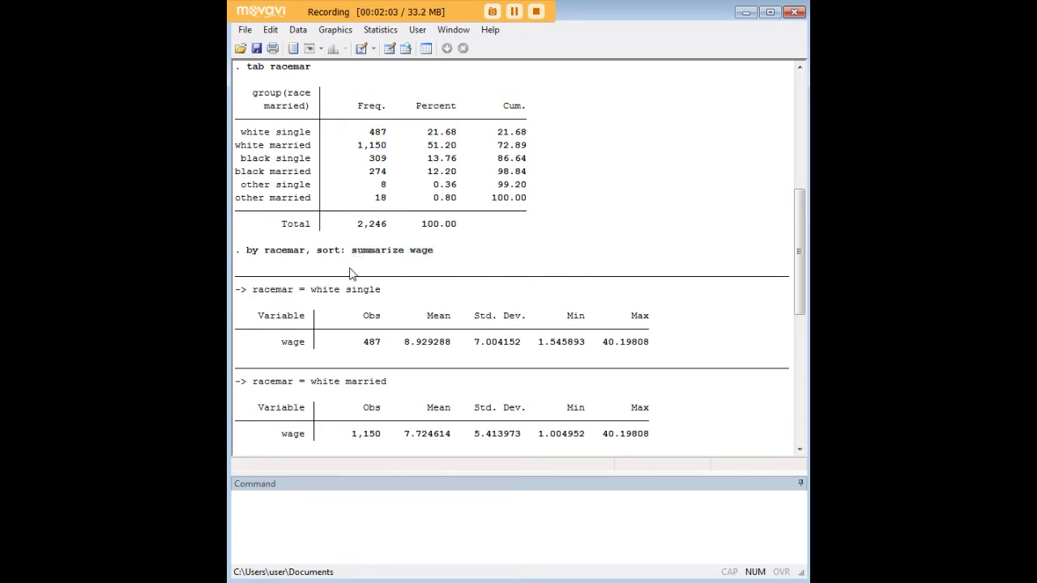
drag(247, 253, 334, 256)
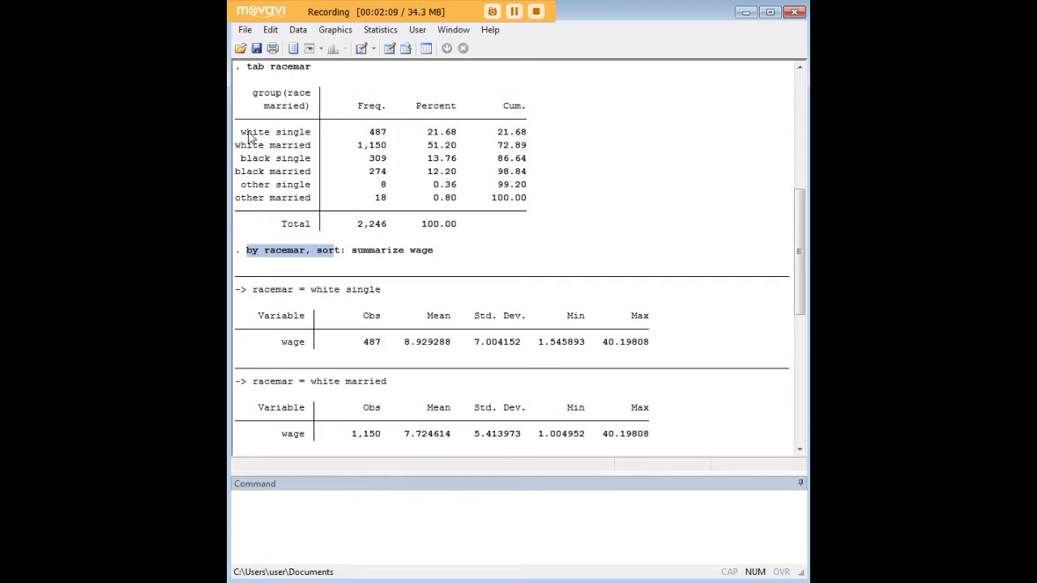
drag(243, 133, 305, 190)
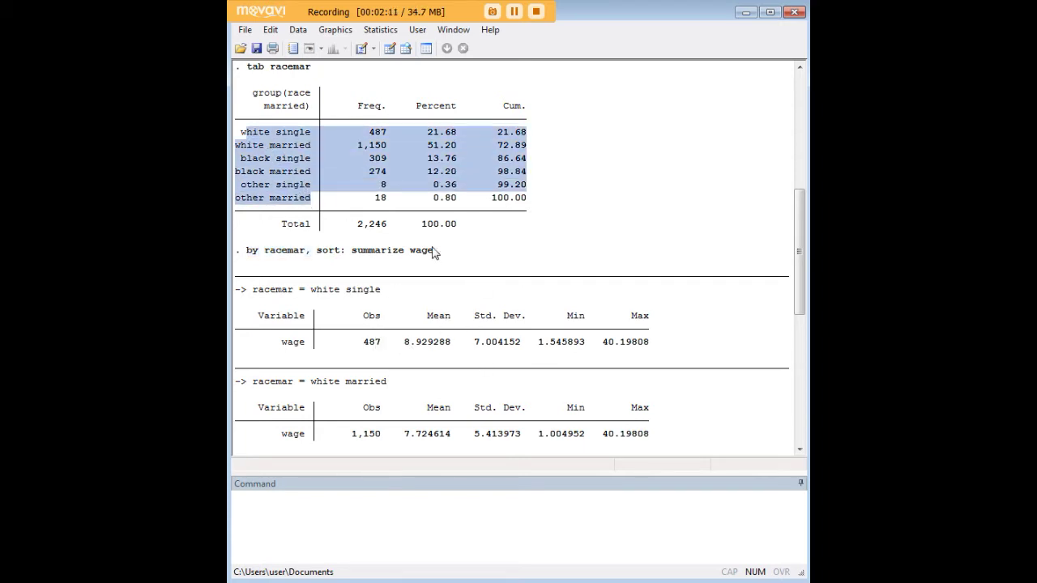
drag(434, 251, 351, 252)
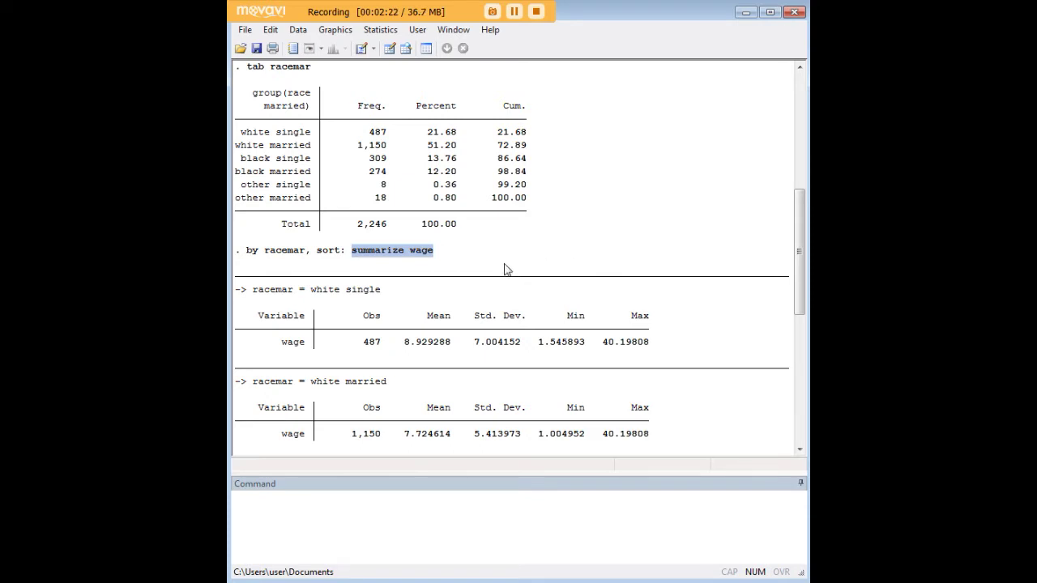
click(544, 259)
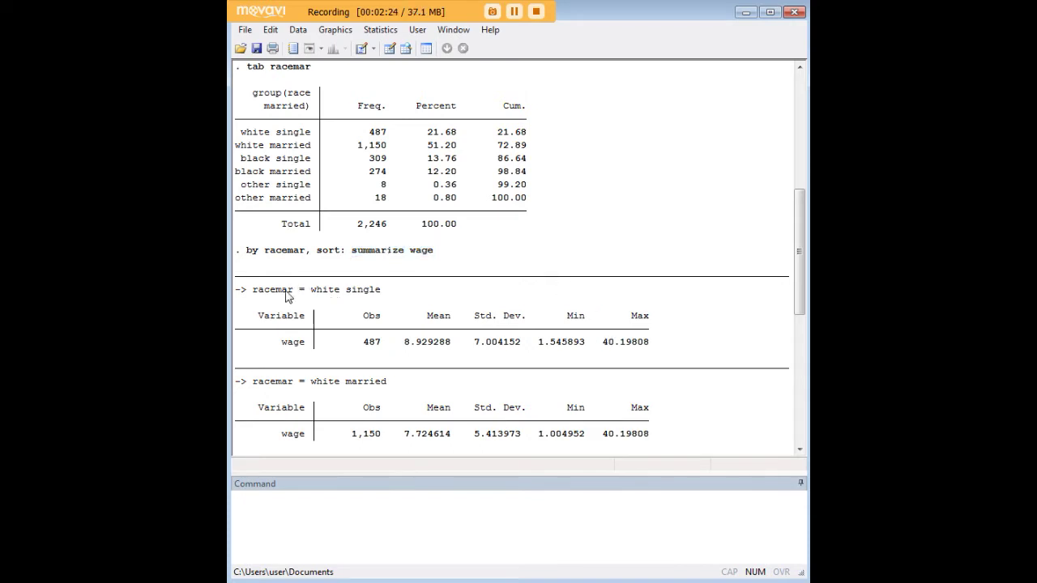
drag(310, 252, 267, 257)
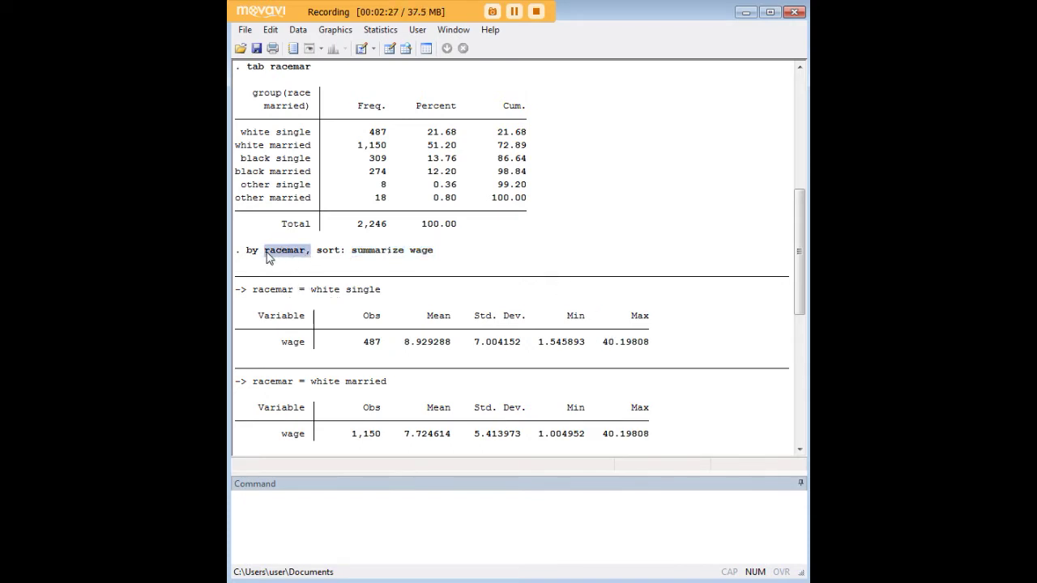
- Point out the white single group's wage statistics, including its 8.929288 mean
scroll(361, 332, down, 3)
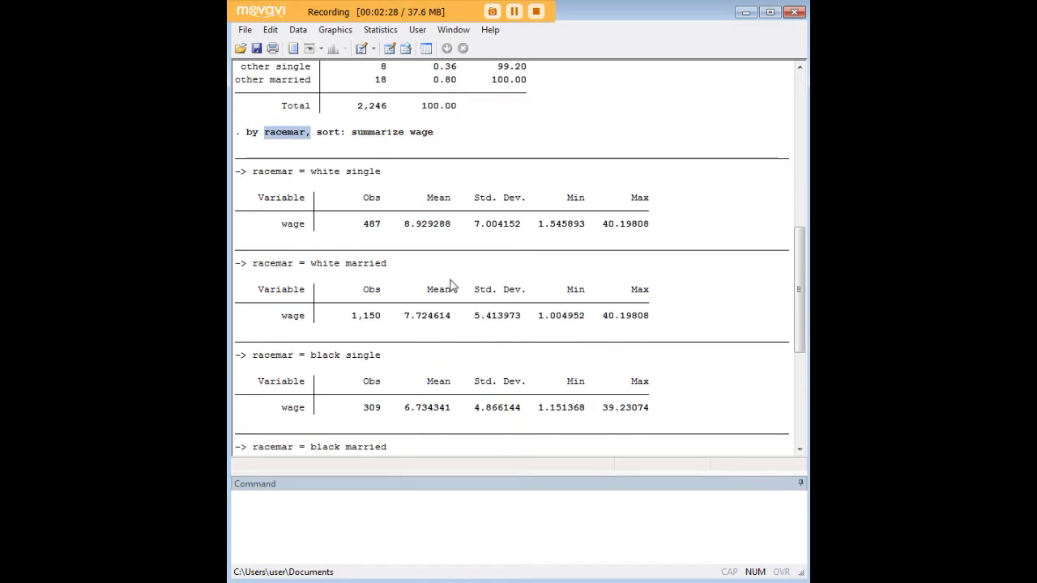
drag(405, 229, 445, 238)
click(445, 228)
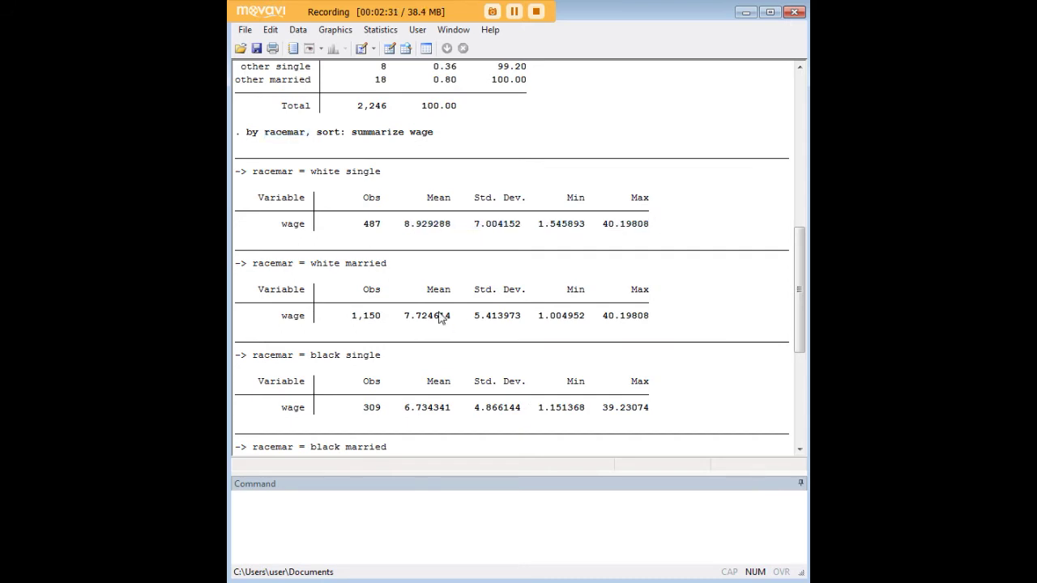
scroll(482, 350, down, 3)
scroll(442, 298, up, 3)
drag(405, 224, 450, 226)
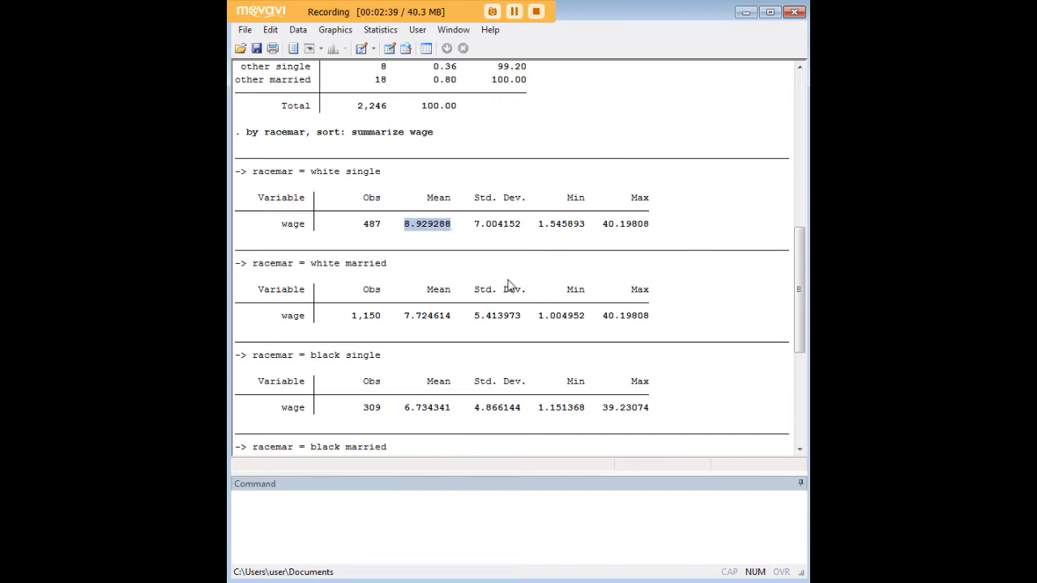
scroll(509, 285, down, 7)
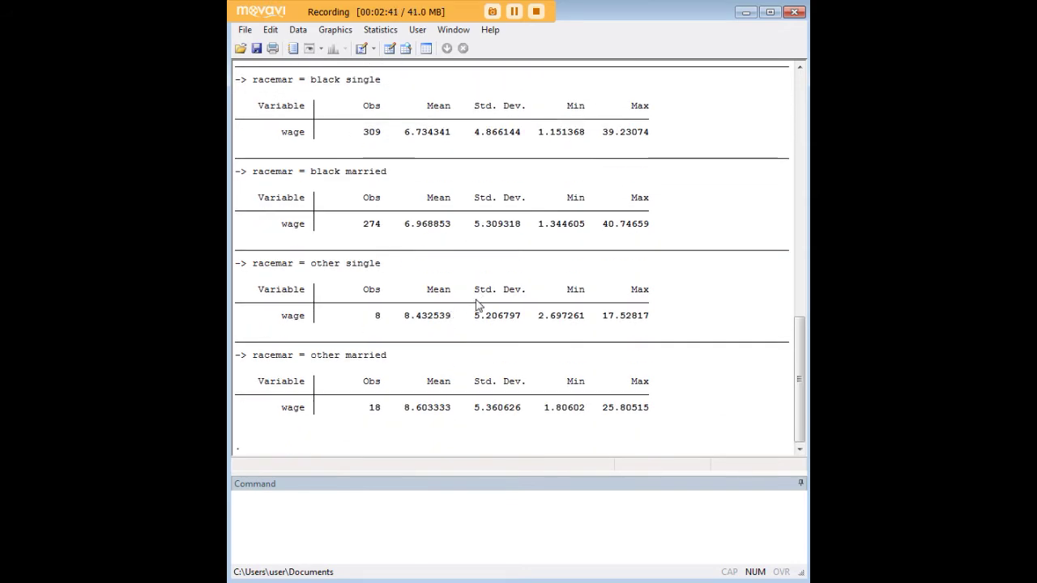
scroll(456, 248, up, 4)
scroll(370, 324, up, 2)
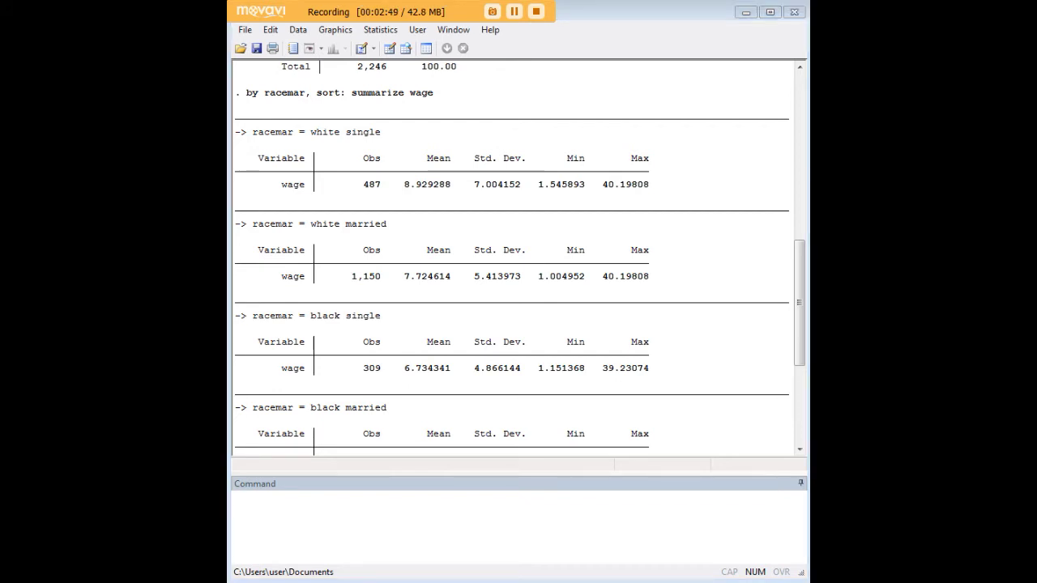
- Paste and run the anova, Tukey pwmean effects and ciplot commands for wage by racemar
click(659, 502)
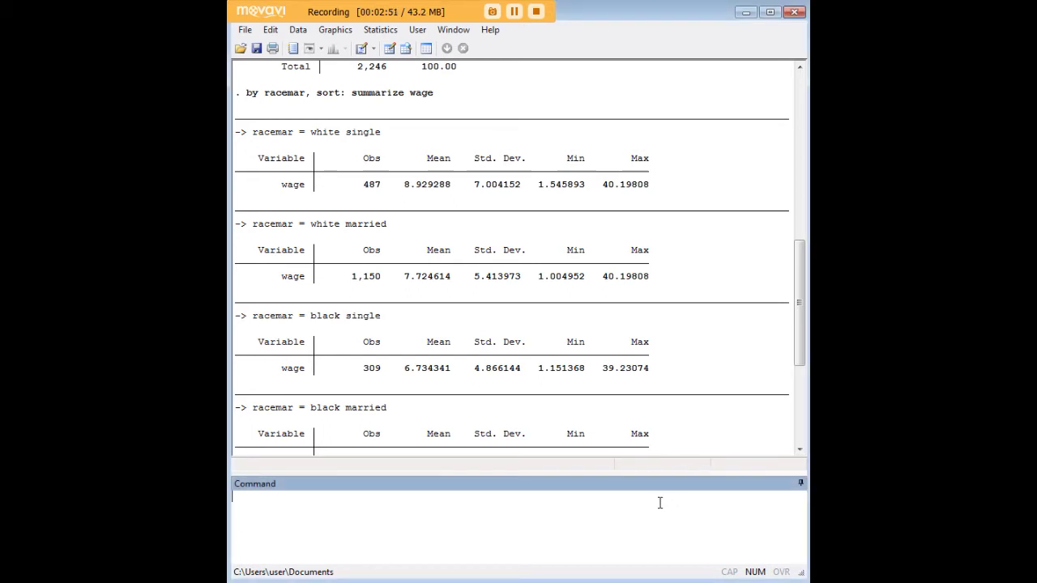
text(anova wage racemar pwmean wage, over(racemar) mcompare(tukey) effects ciplot wage, by(racemar))
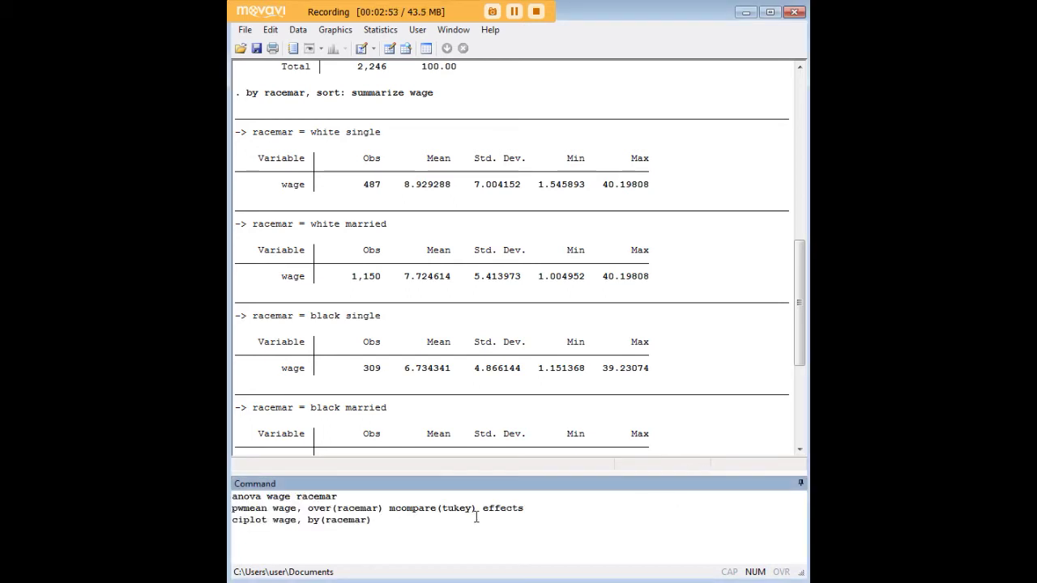
drag(374, 521, 235, 525)
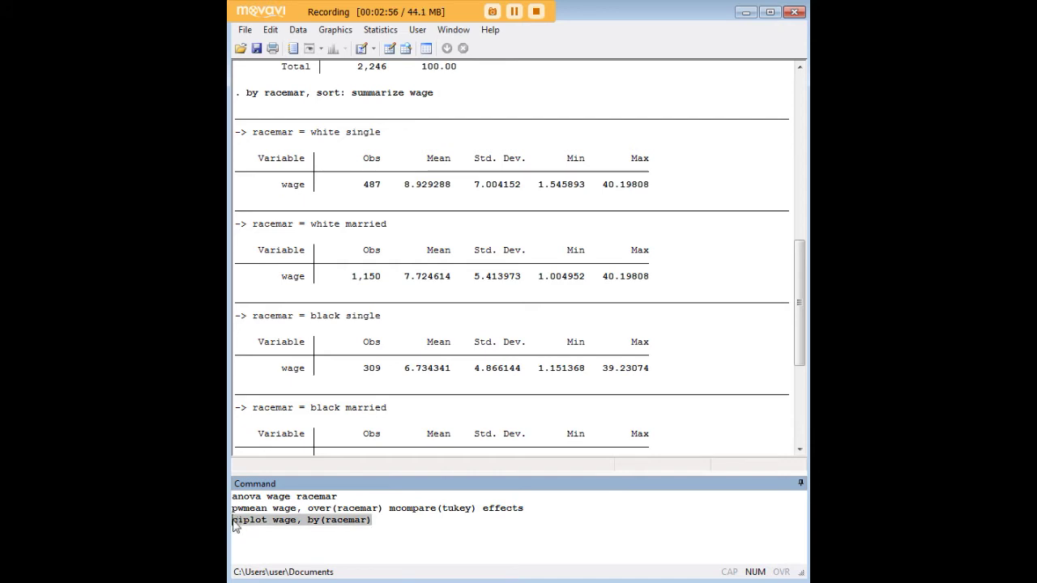
click(393, 521)
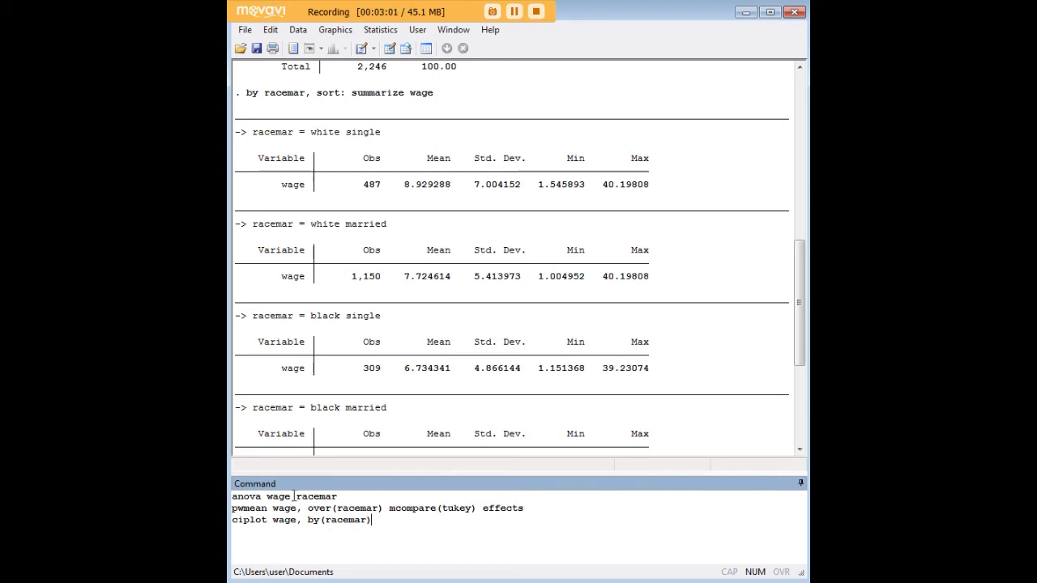
drag(392, 532, 232, 493)
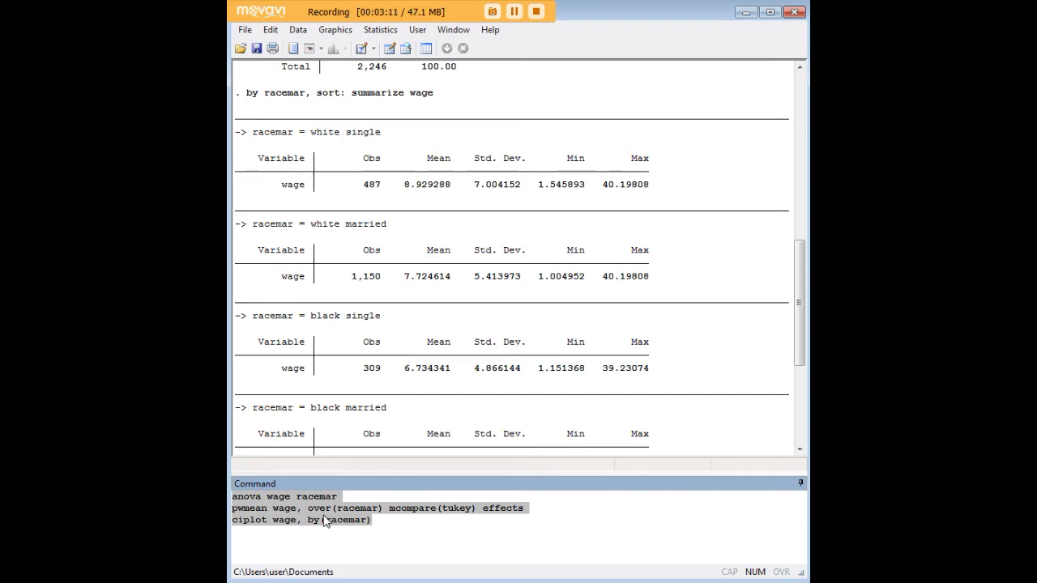
click(400, 525)
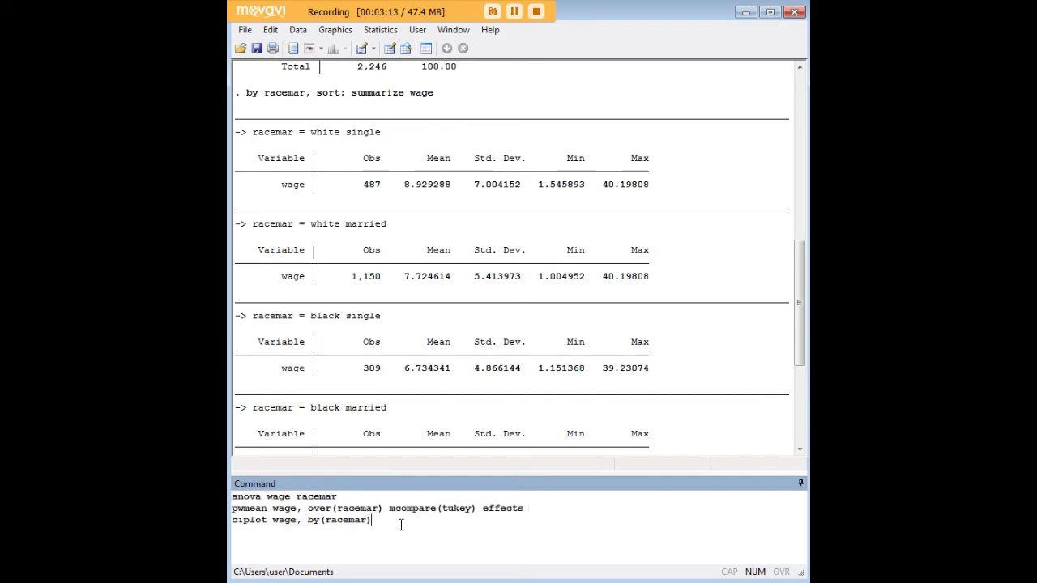
key(Return)
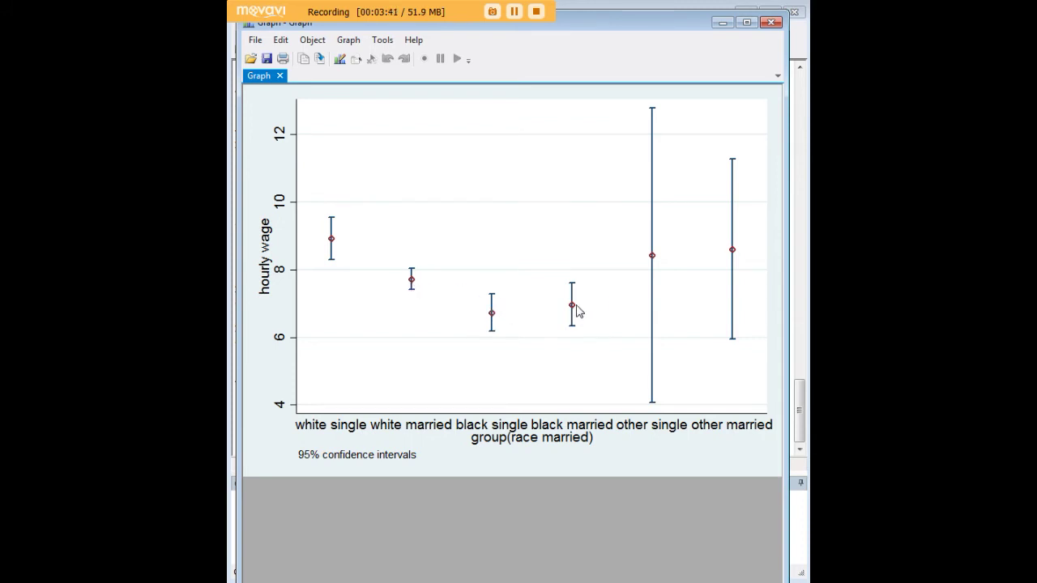
- Close the wage confidence-interval graph window after reviewing it
click(771, 22)
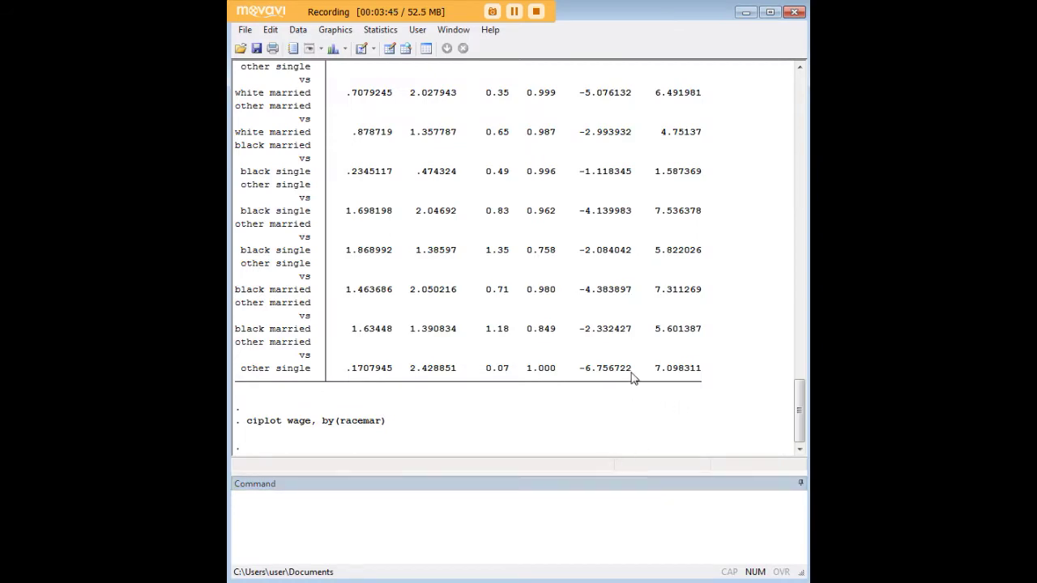
scroll(636, 371, up, 10)
scroll(636, 371, up, 9)
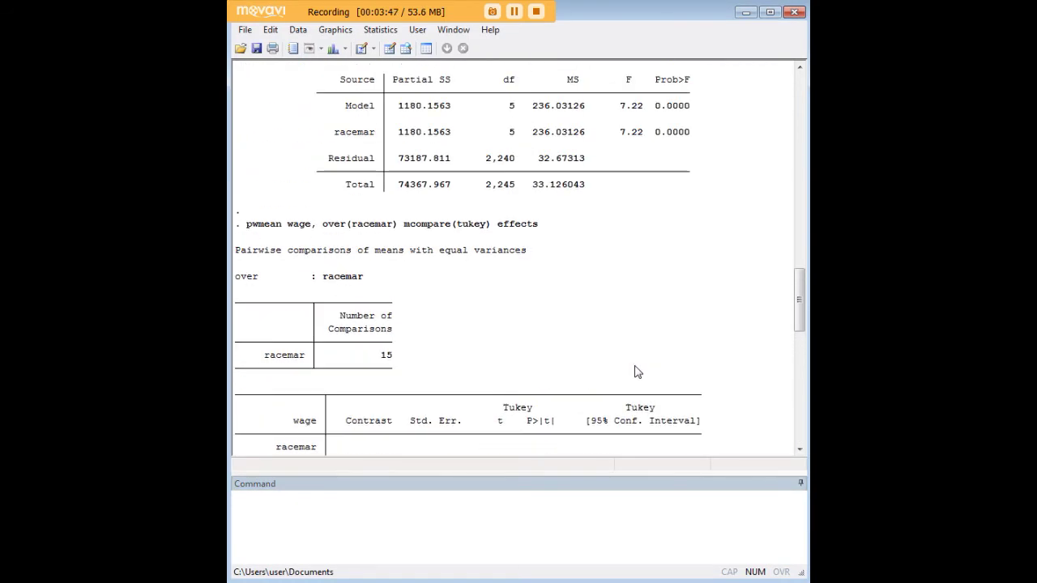
drag(354, 133, 247, 136)
scroll(397, 329, down, 8)
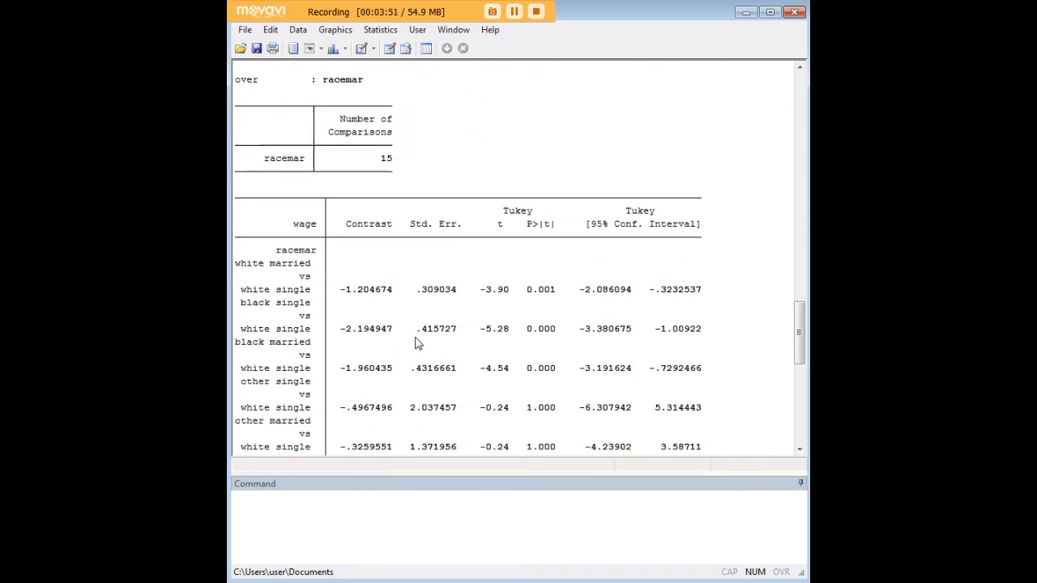
drag(285, 256, 295, 279)
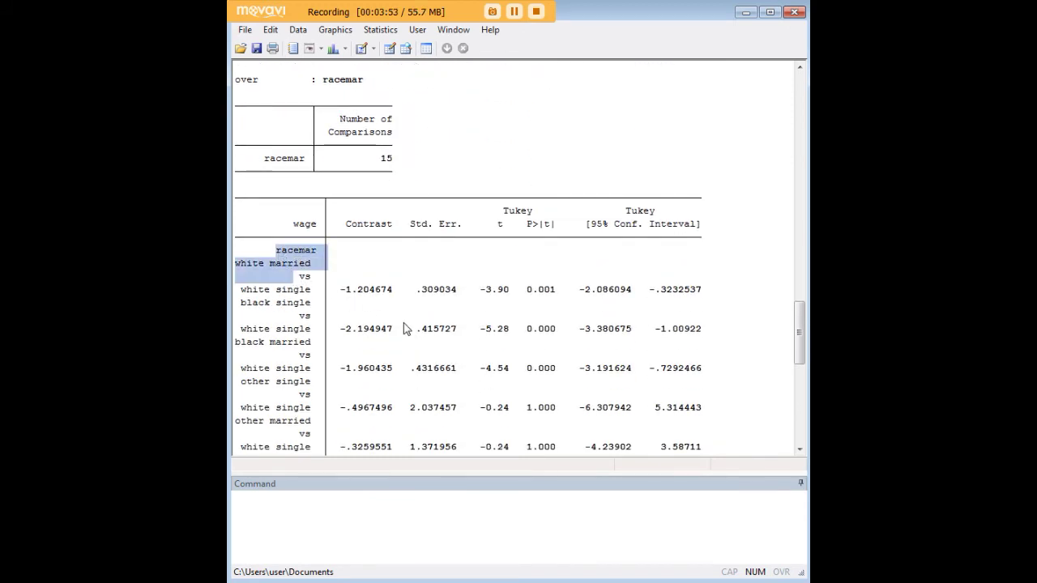
scroll(489, 329, down, 2)
drag(532, 213, 549, 258)
scroll(548, 258, down, 1)
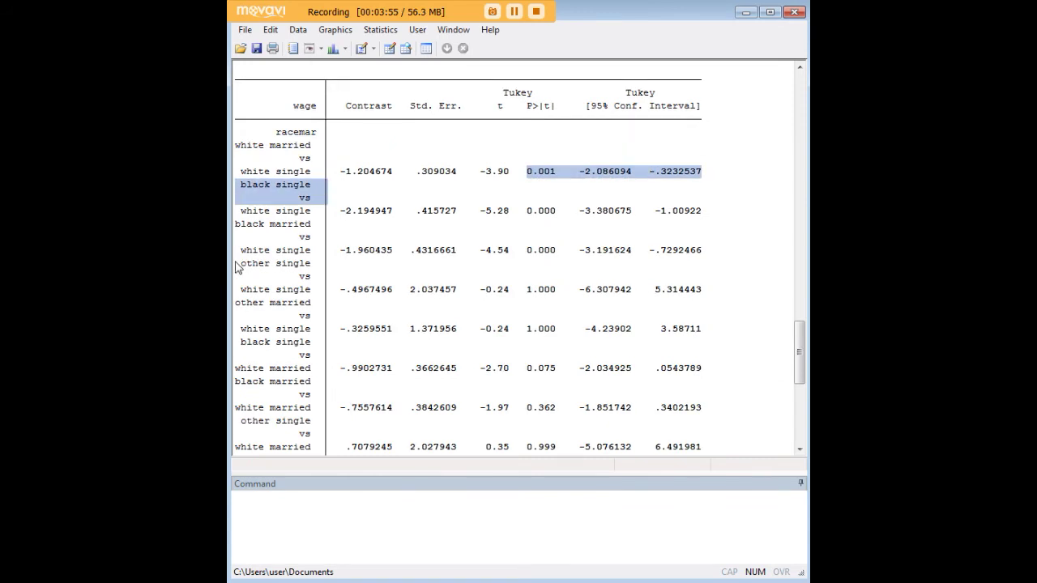
drag(244, 243, 299, 264)
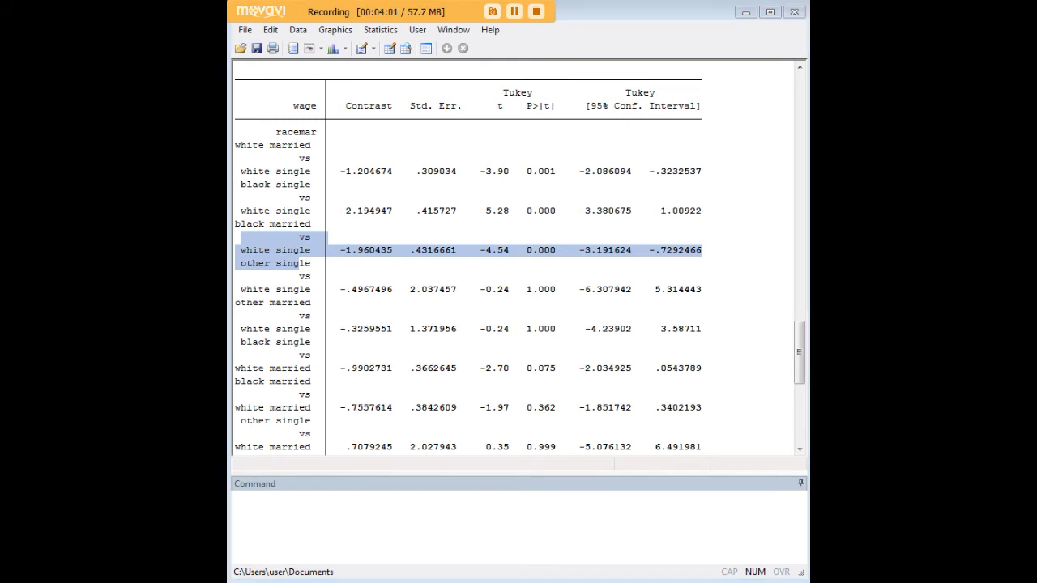
- Rerun graph box wage, over(racemar) mark(1,mlabel(idcode)) and highlight its over and idcode options
click(701, 507)
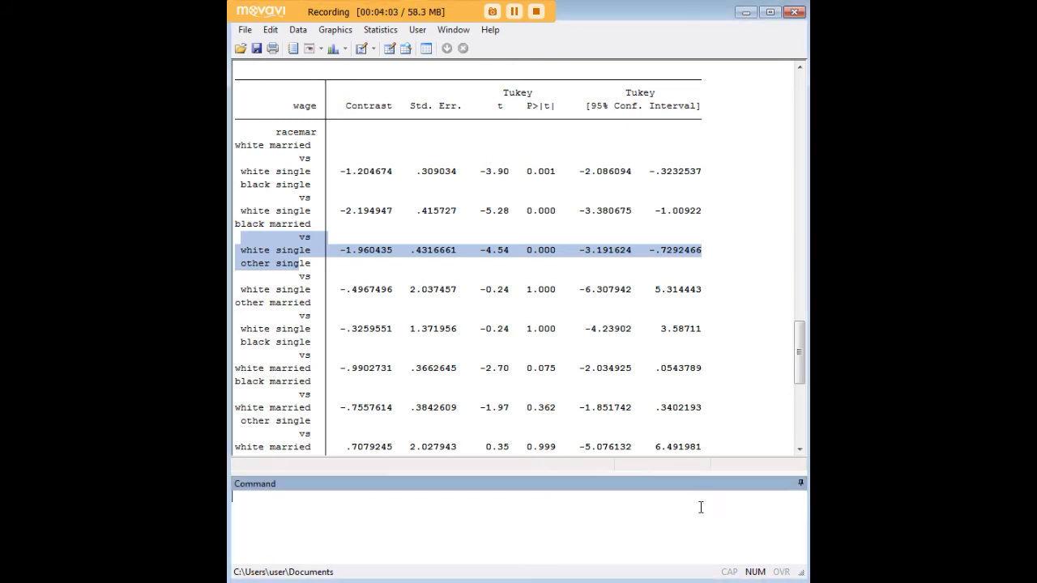
text(graph box wage, over(racemar) mark(1,mlabel(idcode)))
key(Return)
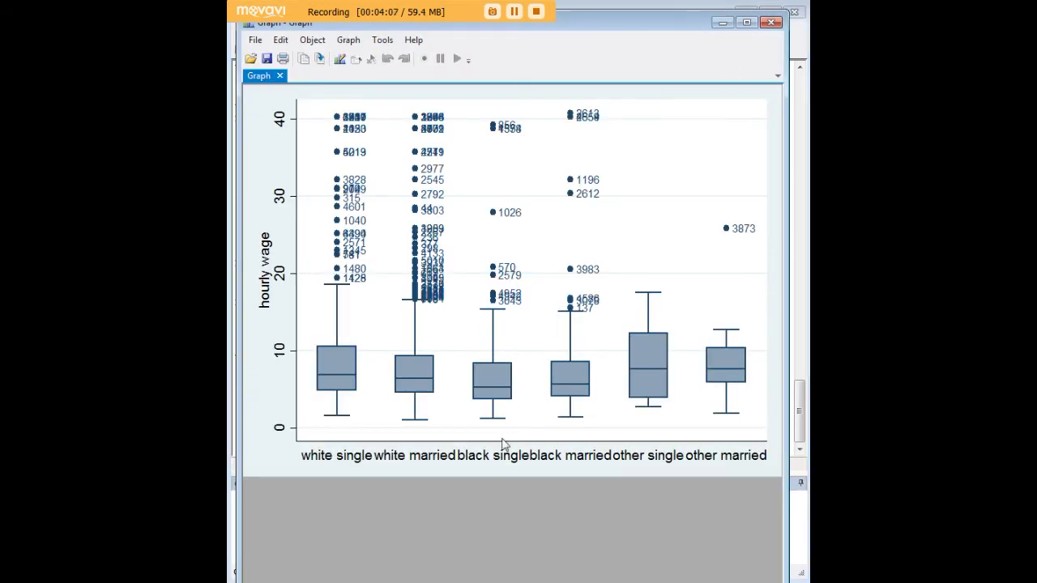
key(alt+Tab)
drag(550, 424, 249, 426)
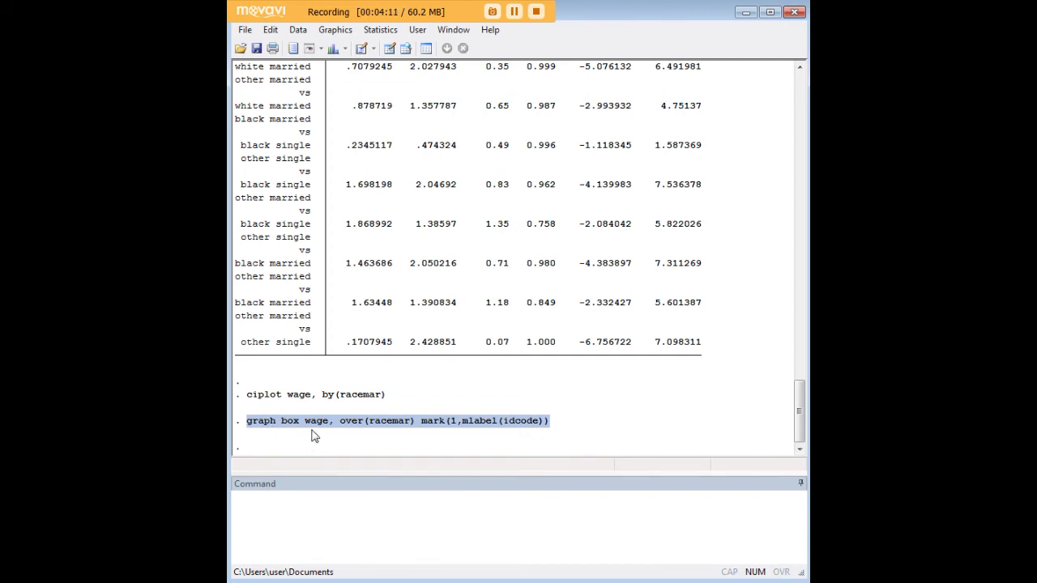
click(357, 425)
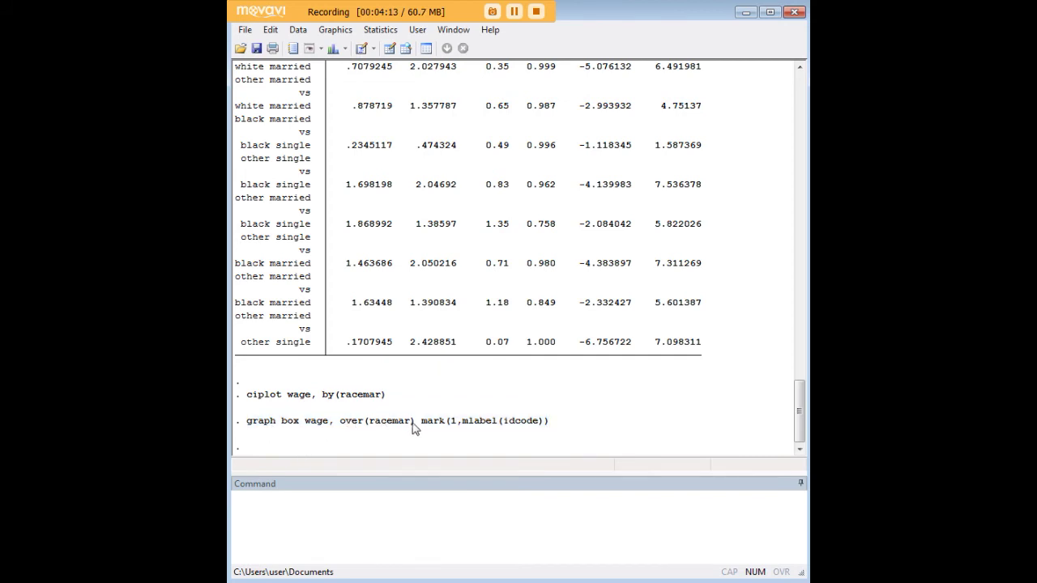
drag(414, 427, 357, 430)
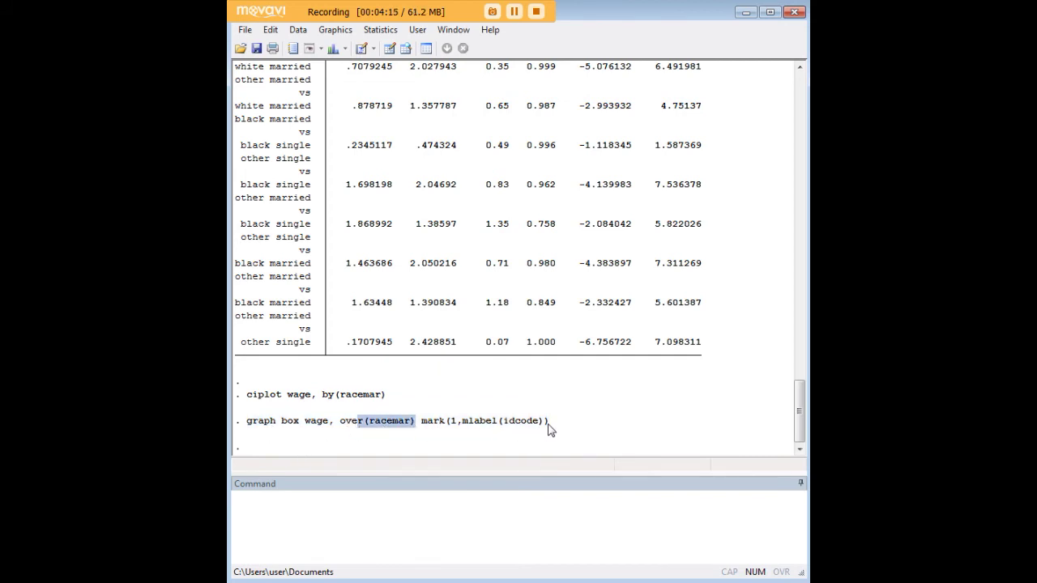
drag(549, 427, 427, 430)
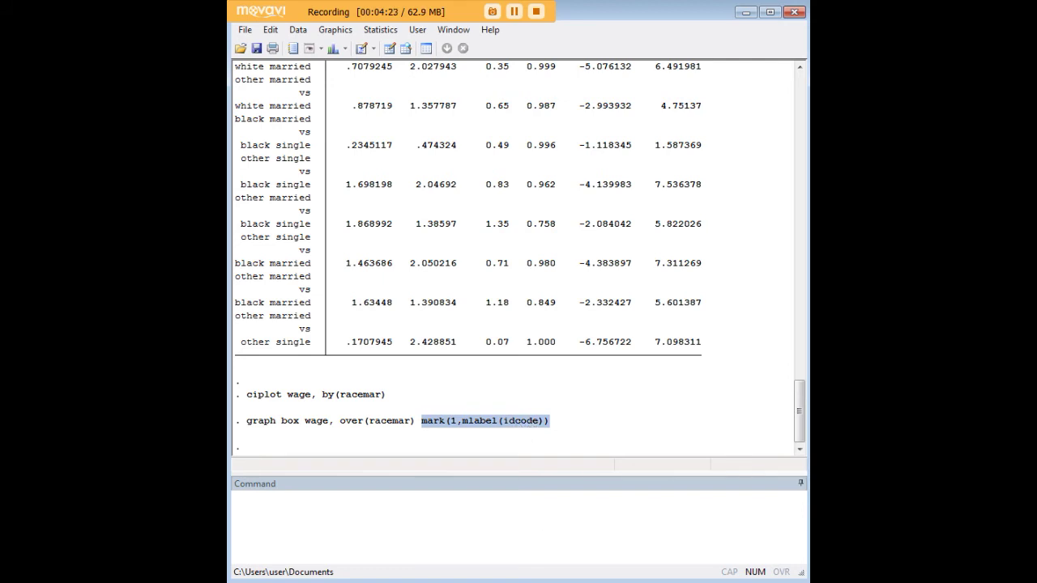
- Bring the box plot graph back into view, then minimize it
click(405, 582)
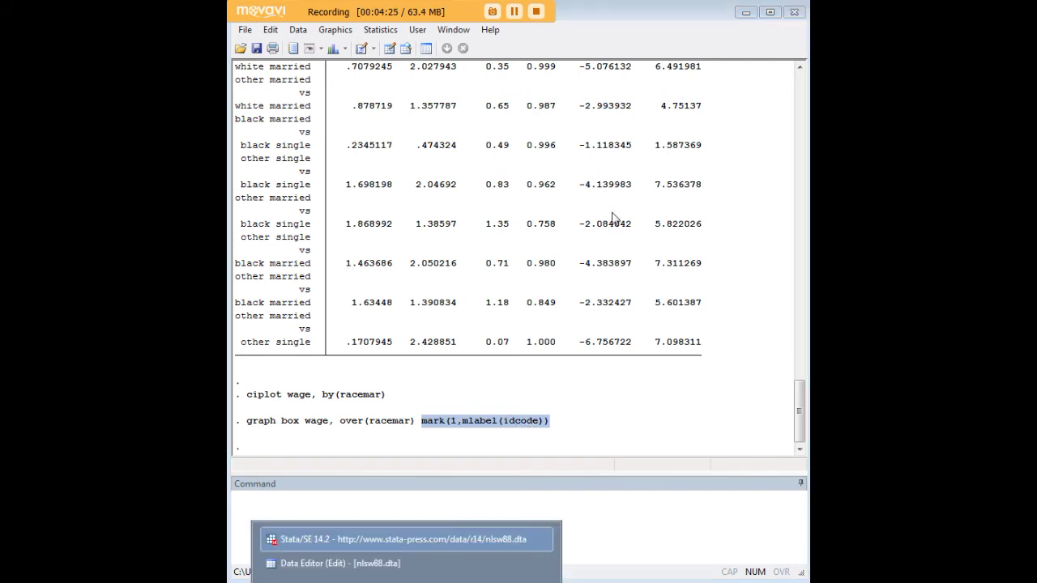
click(486, 539)
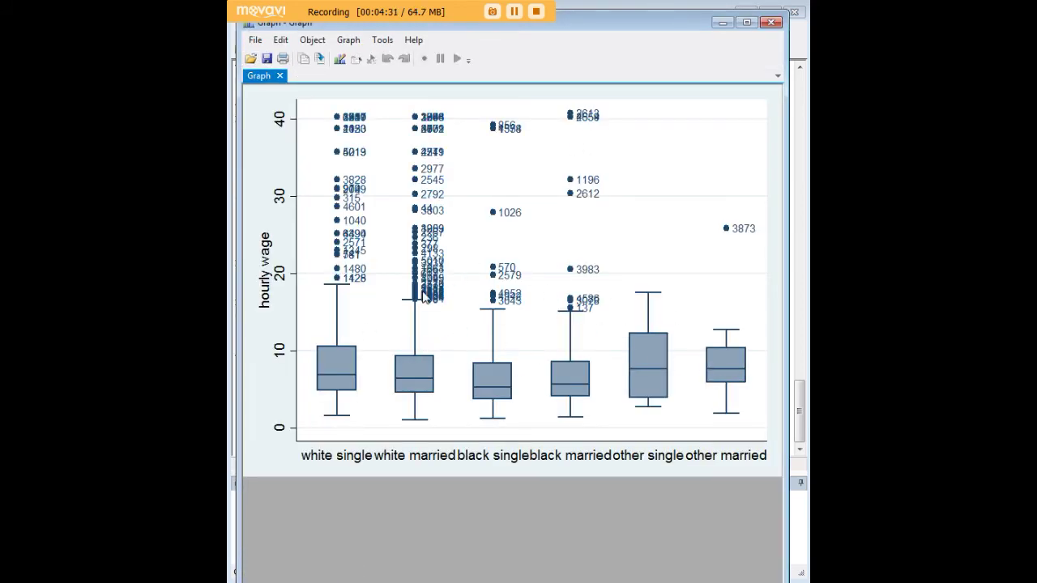
click(721, 23)
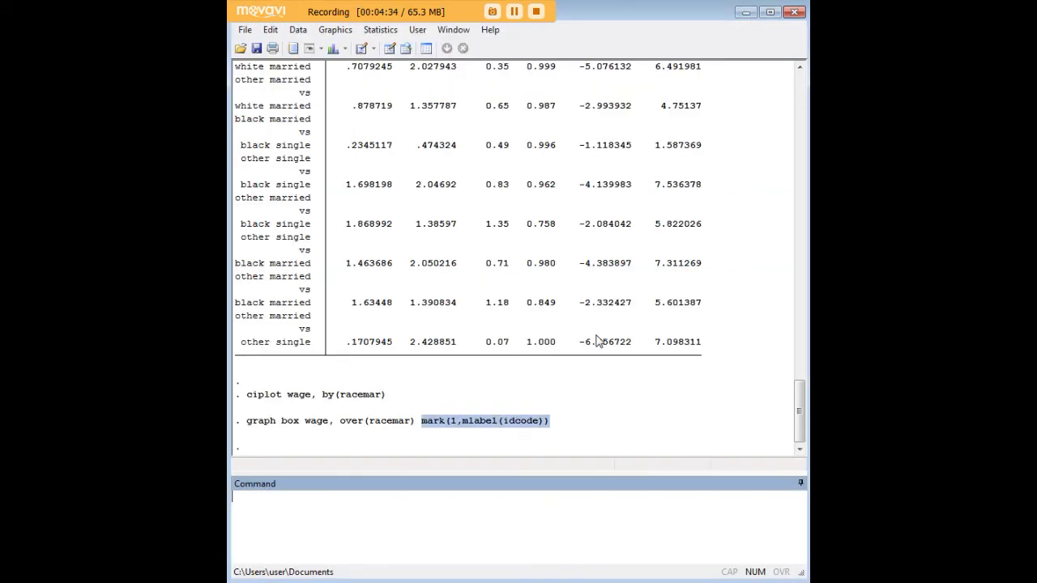
click(559, 424)
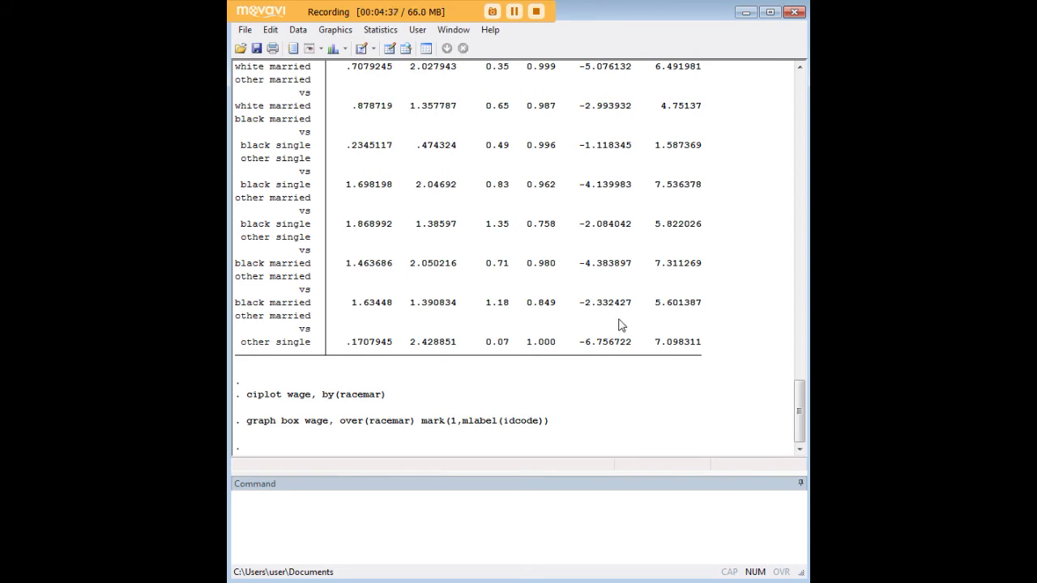
scroll(621, 325, up, 15)
scroll(652, 328, down, 5)
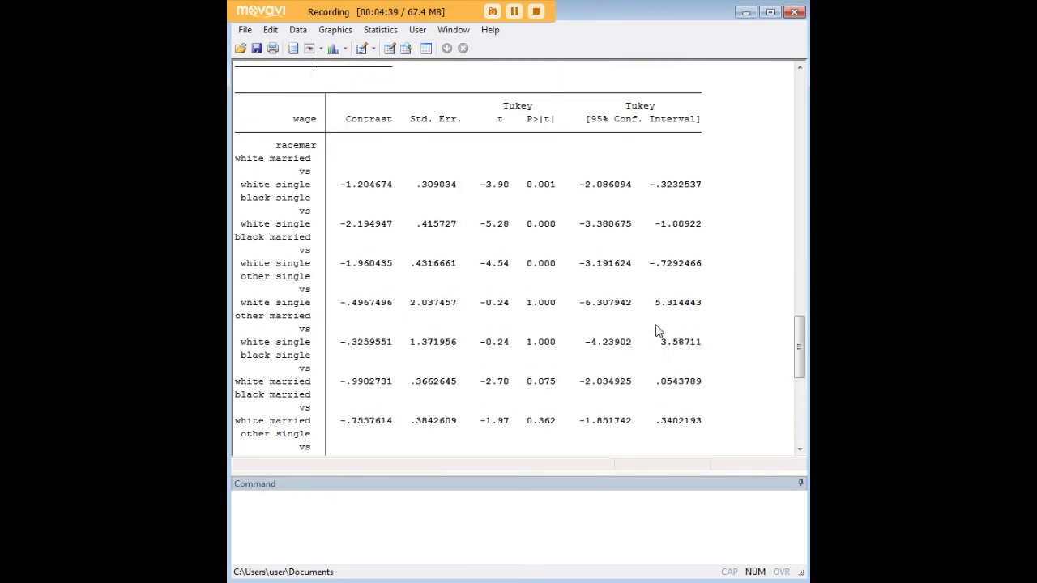
scroll(658, 331, down, 10)
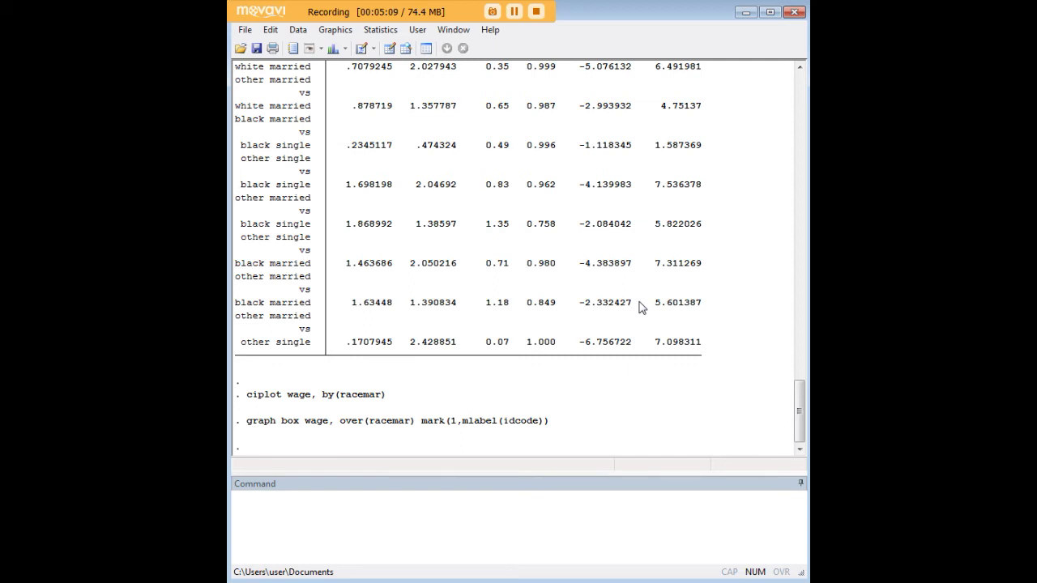
- Open the Data Editor, select the racemar column to inspect its labels, then minimize the editor
click(619, 523)
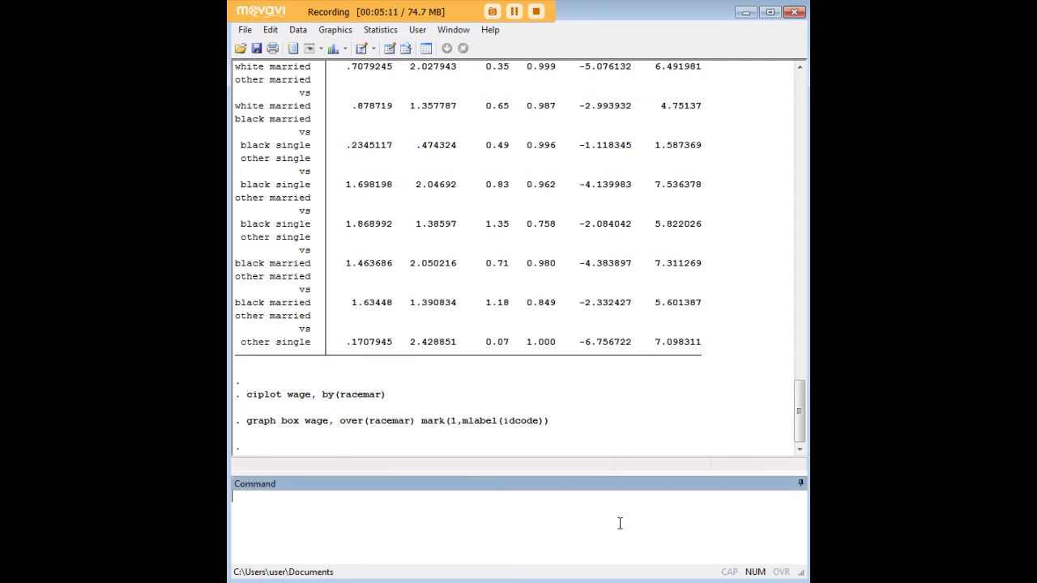
key(ctrl+8)
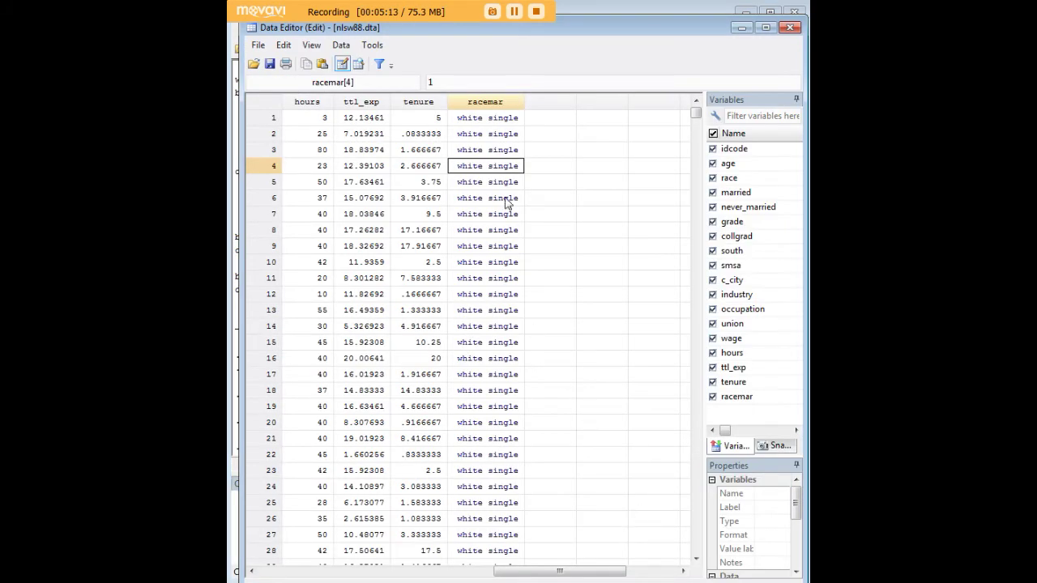
click(481, 103)
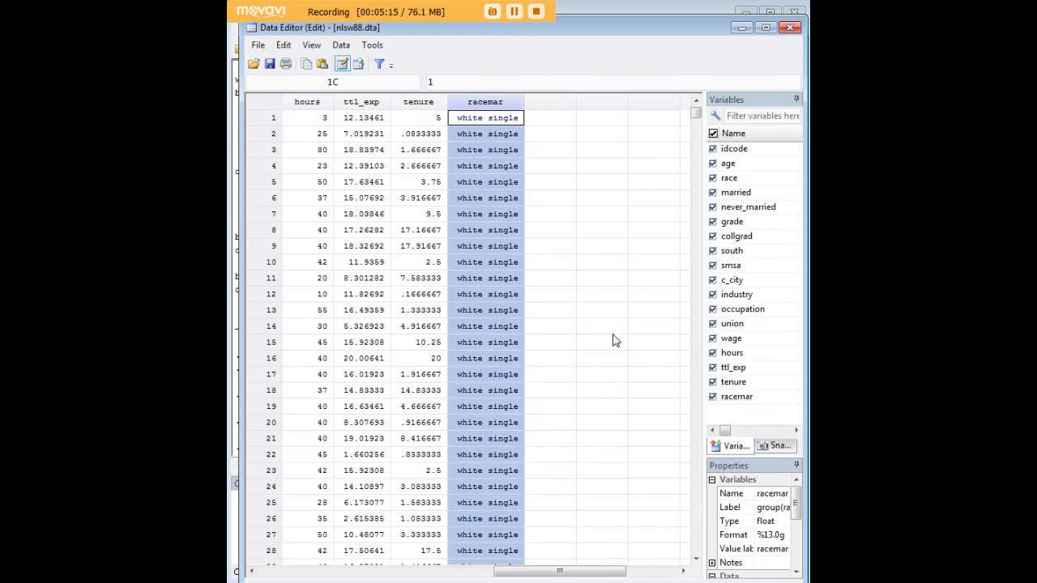
click(744, 30)
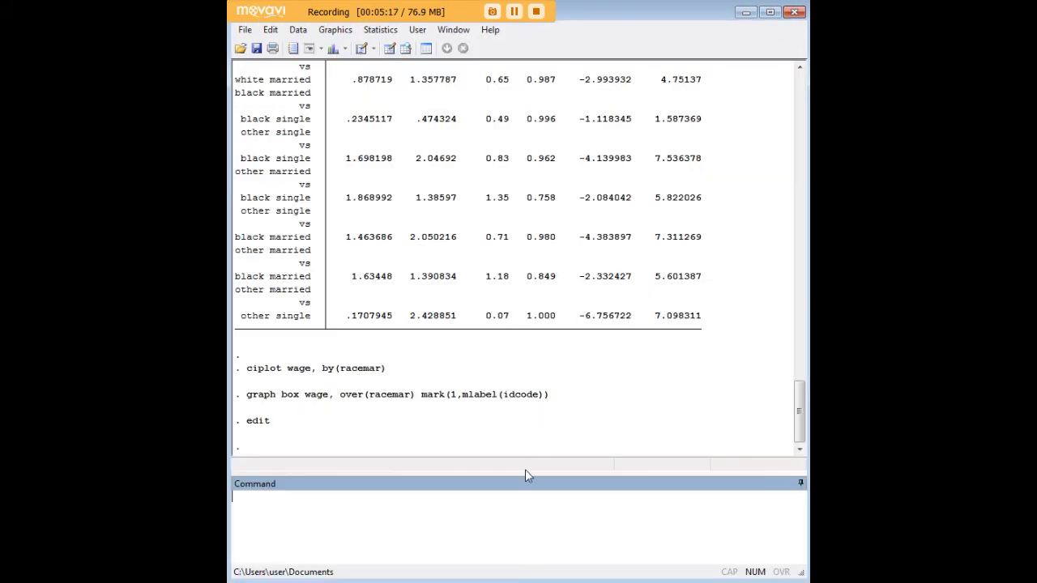